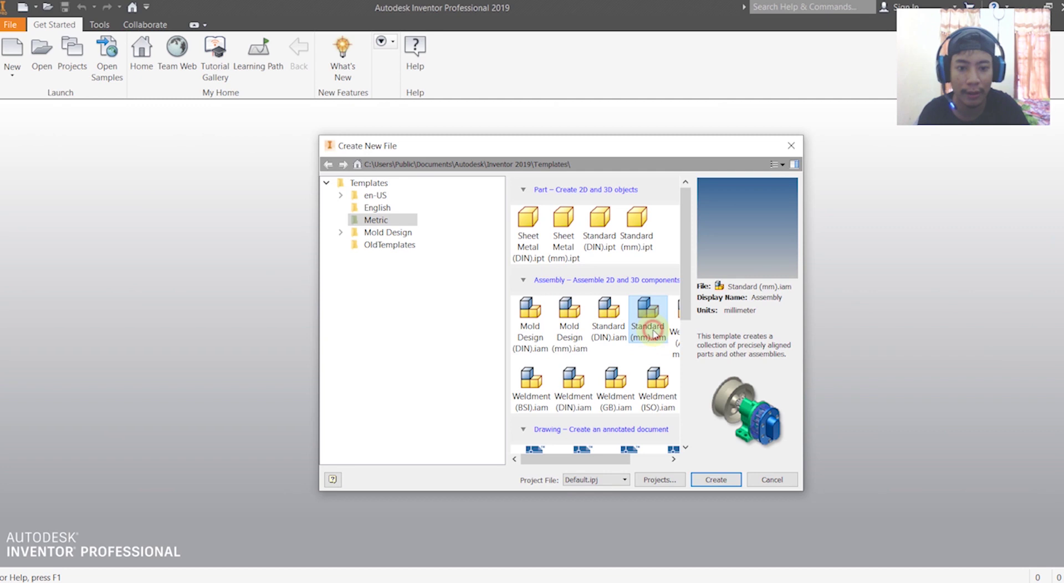
# Create a new assembly from the metric Standard (mm).iam template and maximize its document window.
pyautogui.click(729, 480)
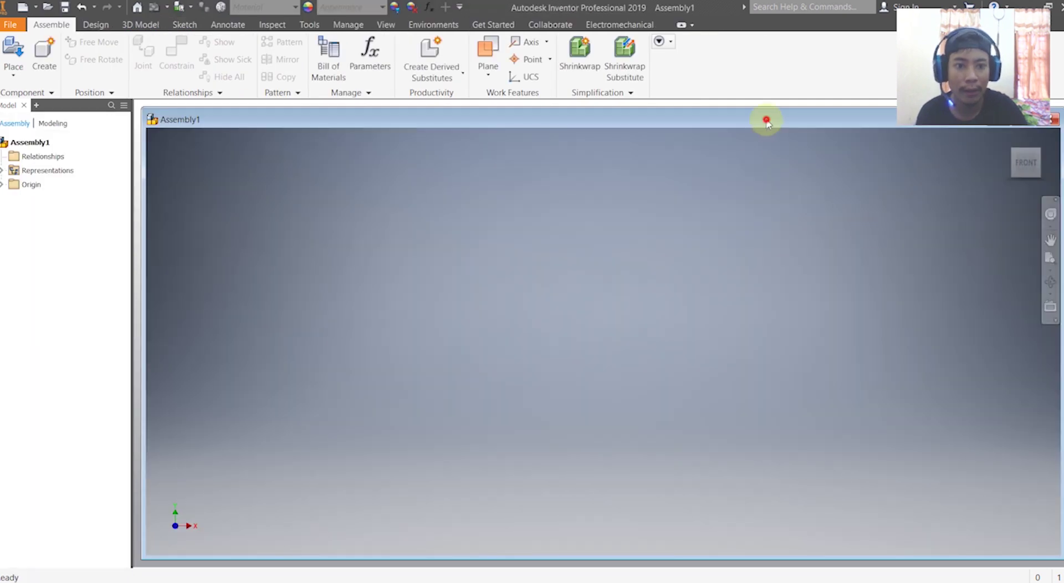
pyautogui.doubleClick(766, 119)
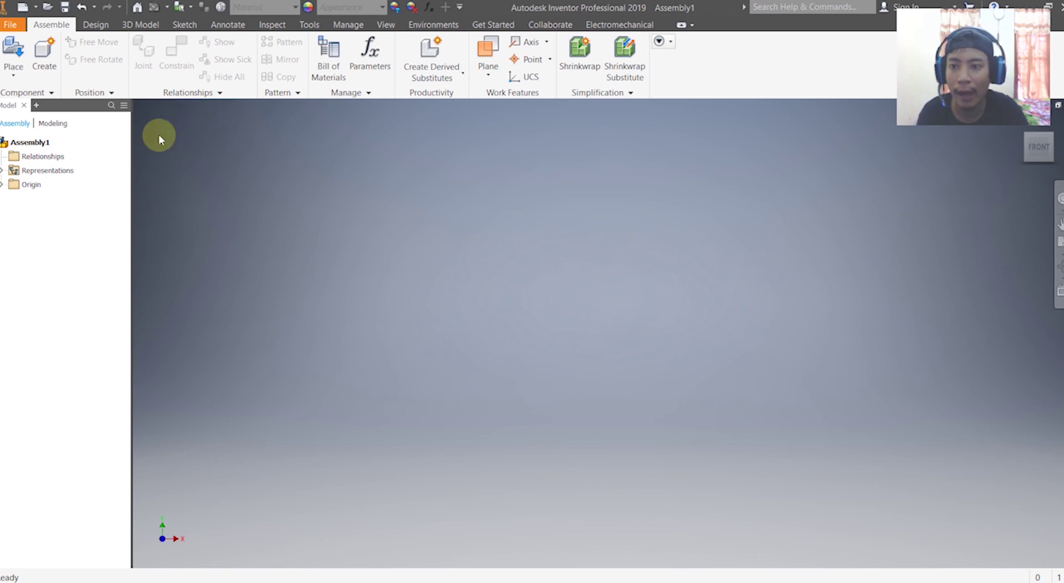
# Place two instances of part 1 from the Desktop folder side by side in the assembly.
pyautogui.click(5, 74)
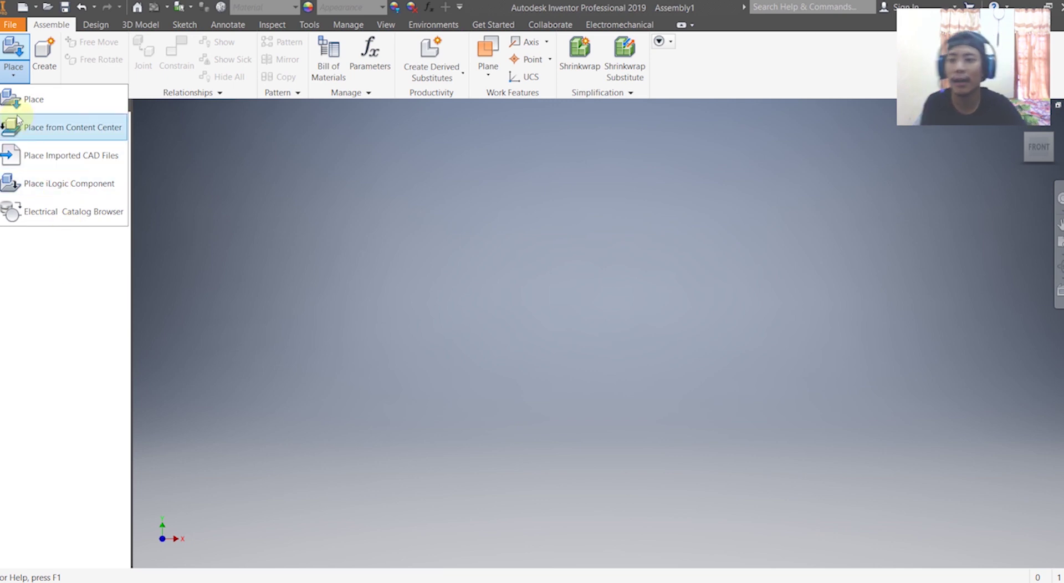
pyautogui.click(42, 101)
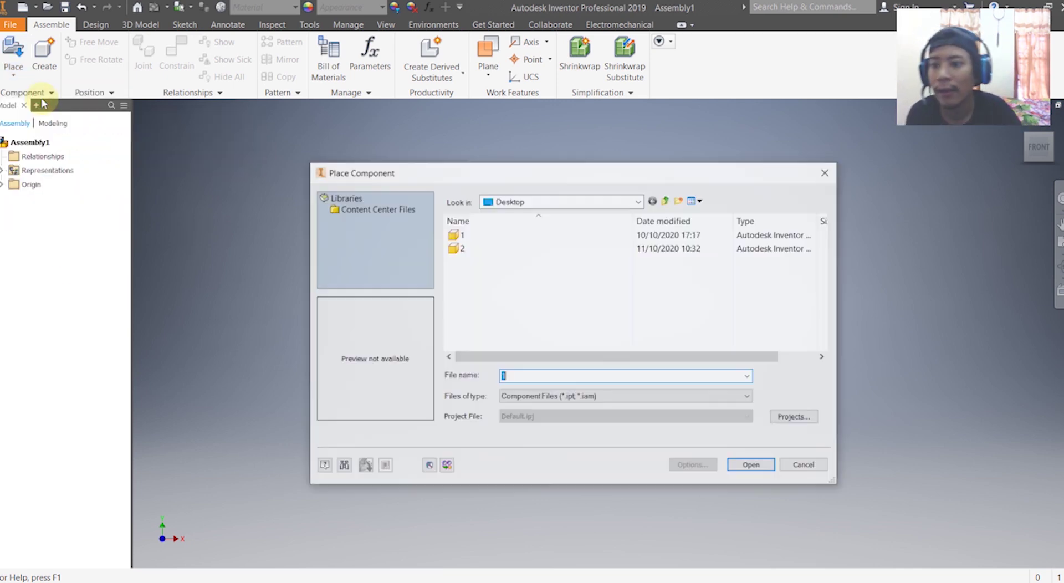
pyautogui.click(473, 238)
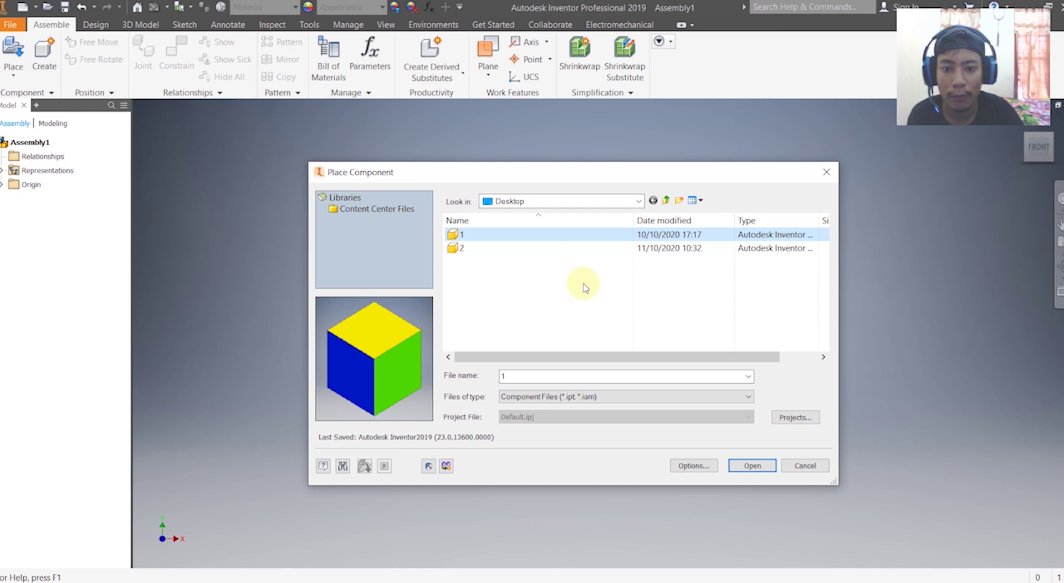
pyautogui.click(753, 466)
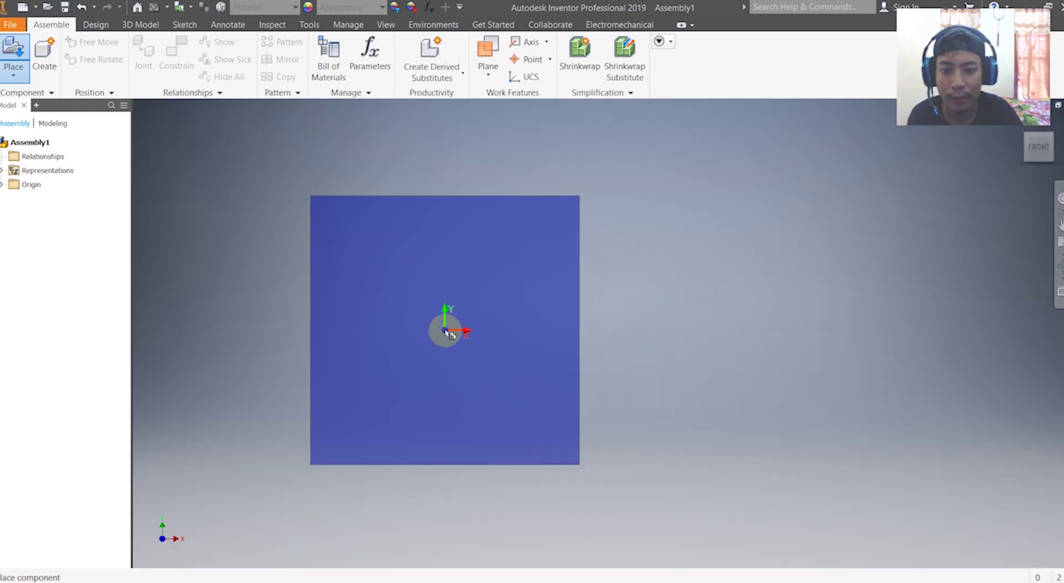
pyautogui.click(414, 324)
pyautogui.press('Escape')
pyautogui.press('F6')
pyautogui.moveTo(756, 362); pyautogui.dragTo(673, 324, button='middle')
pyautogui.scroll(-3, 710, 336)
pyautogui.scroll(5, 750, 351)
pyautogui.click(840, 417)
pyautogui.rightClick(870, 264)
pyautogui.click(905, 264)
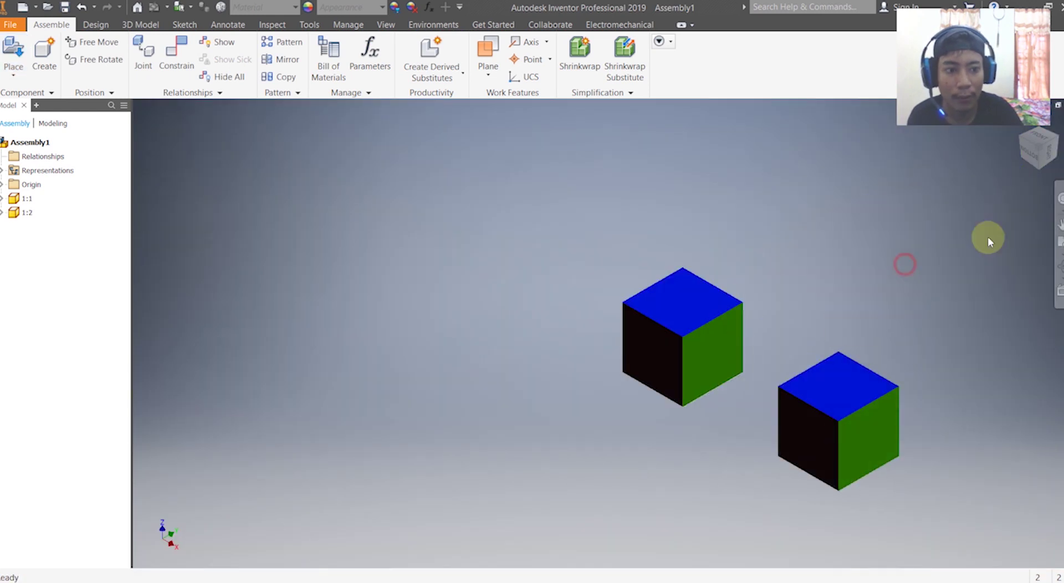
# Set the view to the front and arrange the two cubes side by side with a gap between them.
pyautogui.click(1038, 140)
pyautogui.click(1058, 117)
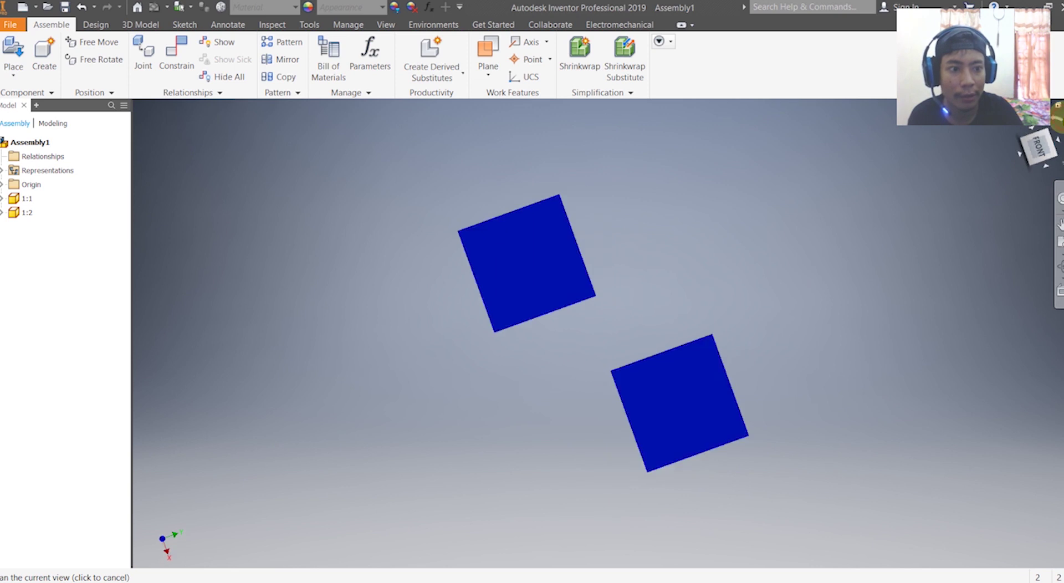
pyautogui.moveTo(691, 286); pyautogui.dragTo(693, 381)
pyautogui.scroll(-3, 612, 336)
pyautogui.moveTo(612, 336); pyautogui.dragTo(599, 273, button='middle')
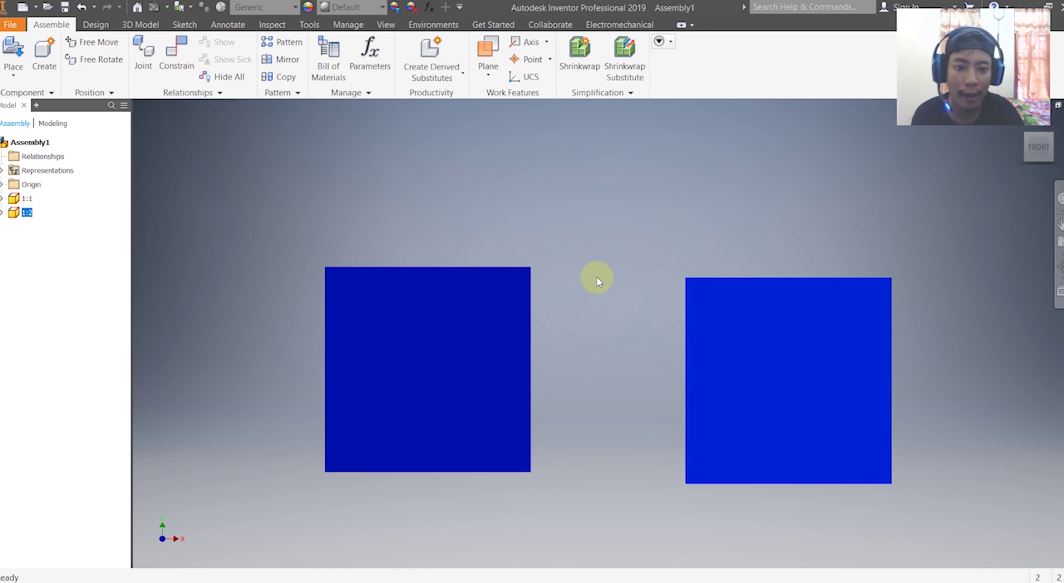
# Move both ungrounded cubes around freely, leaving them next to each other at roughly the same height.
pyautogui.moveTo(499, 311); pyautogui.dragTo(577, 320)
pyautogui.moveTo(773, 361); pyautogui.dragTo(765, 322)
pyautogui.moveTo(584, 383); pyautogui.dragTo(589, 327)
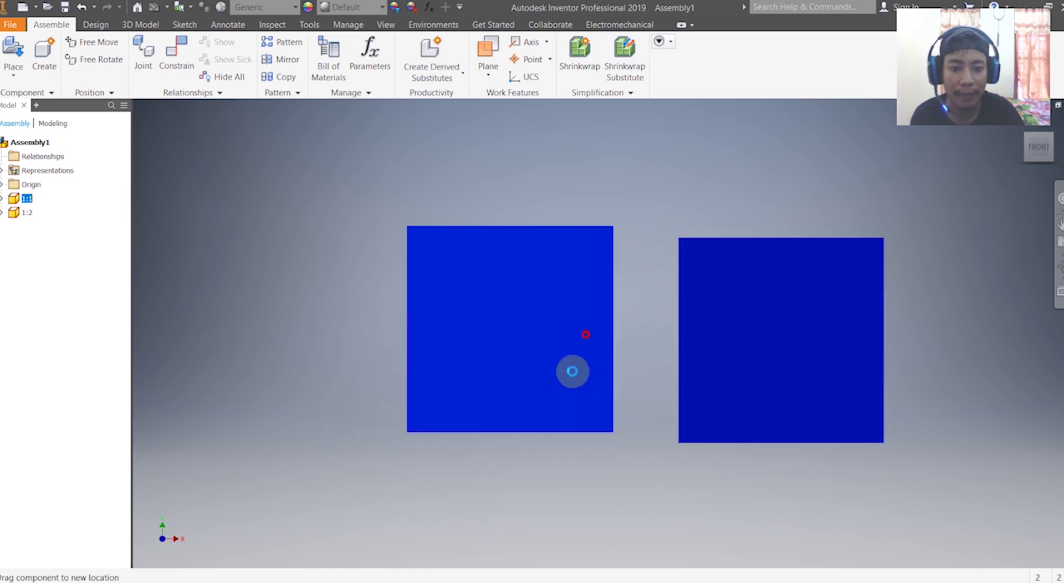
pyautogui.hotkey('ctrl', 'z')
pyautogui.moveTo(760, 381); pyautogui.dragTo(763, 434)
pyautogui.moveTo(529, 415); pyautogui.dragTo(456, 403)
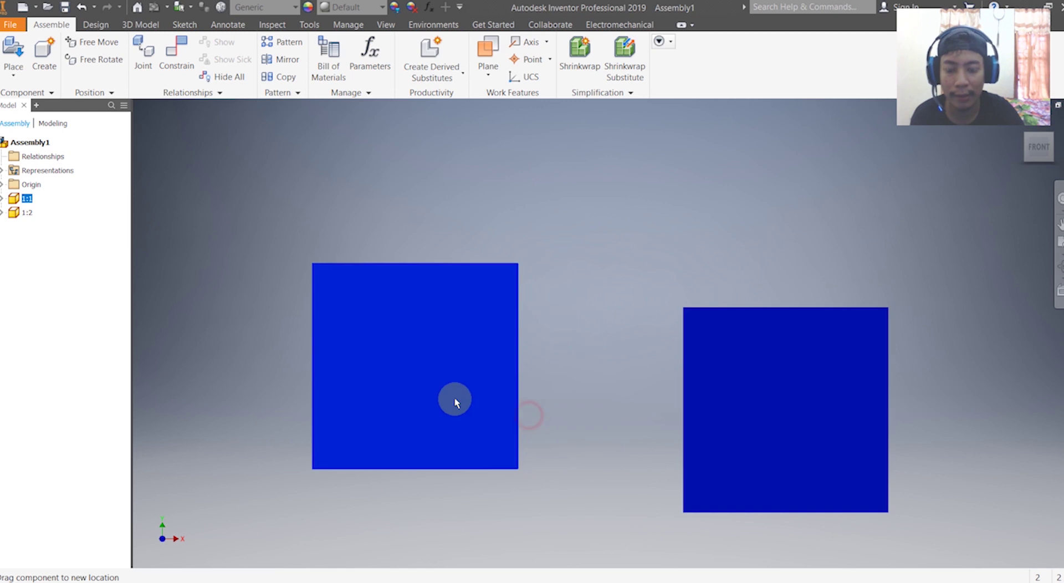
pyautogui.moveTo(727, 421); pyautogui.dragTo(744, 361)
pyautogui.moveTo(488, 388); pyautogui.dragTo(504, 363)
pyautogui.moveTo(706, 364)
pyautogui.mouseDown()
pyautogui.moveTo(808, 363)
pyautogui.moveTo(689, 366)
pyautogui.mouseUp()
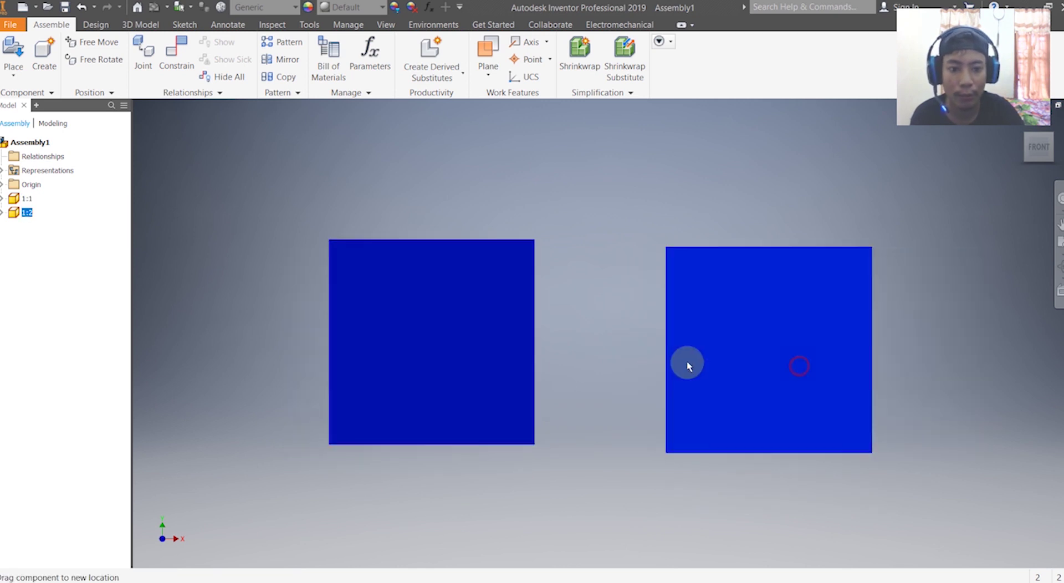
pyautogui.moveTo(484, 335); pyautogui.dragTo(510, 353)
pyautogui.click(559, 195)
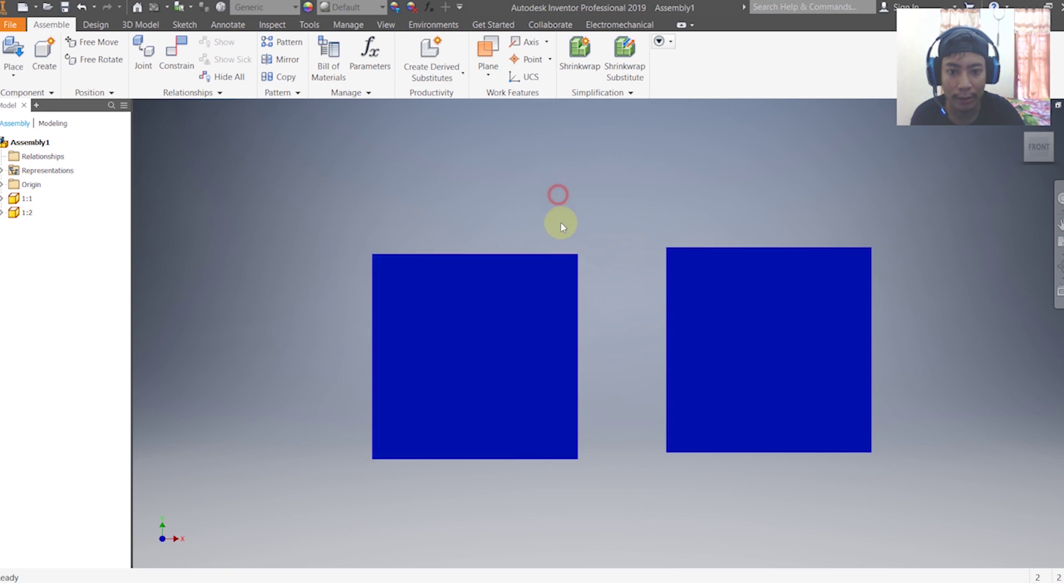
# Ground the first cube (1:1) and test whether each cube can still be moved.
pyautogui.rightClick(510, 361)
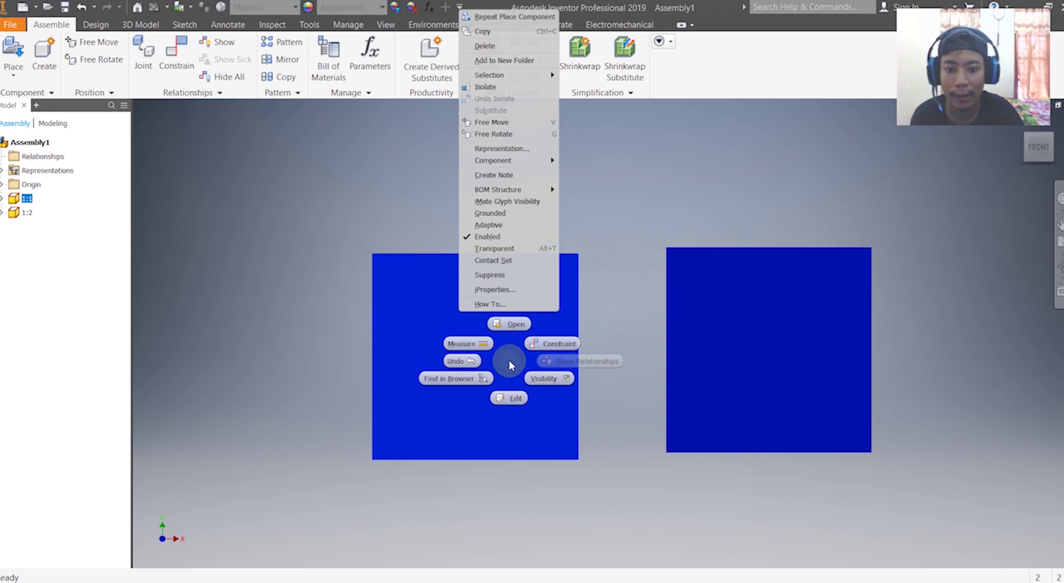
pyautogui.click(493, 214)
pyautogui.moveTo(484, 344)
pyautogui.mouseDown()
pyautogui.moveTo(503, 342)
pyautogui.moveTo(443, 346)
pyautogui.moveTo(474, 327)
pyautogui.mouseUp()
pyautogui.moveTo(726, 325)
pyautogui.mouseDown()
pyautogui.moveTo(711, 323)
pyautogui.moveTo(729, 323)
pyautogui.mouseUp()
pyautogui.rightClick(730, 323)
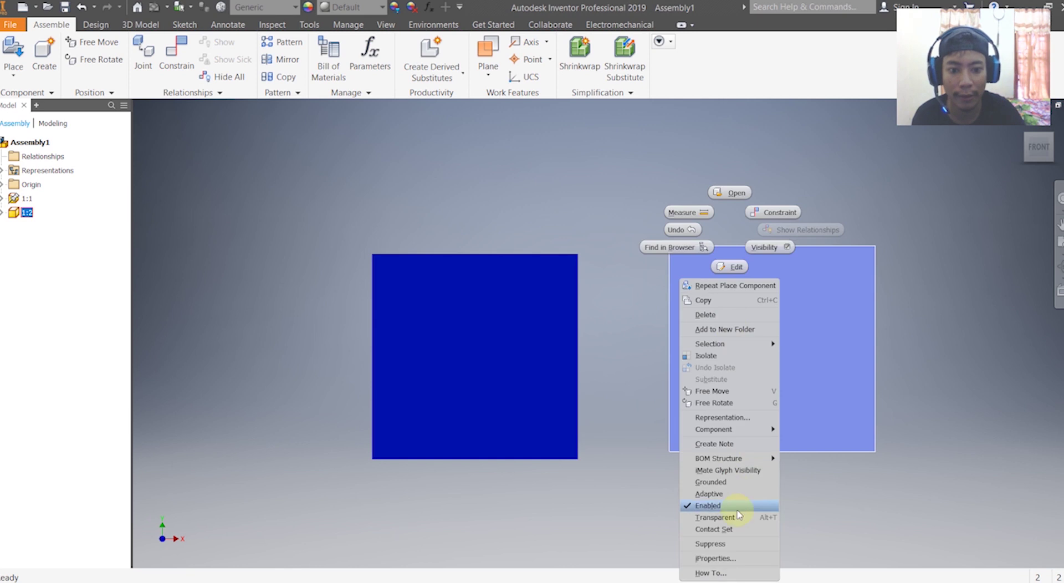
pyautogui.click(458, 150)
pyautogui.click(503, 388)
# Examine the coloured faces of both cubes from several angles.
pyautogui.moveTo(1039, 155); pyautogui.dragTo(1015, 173)
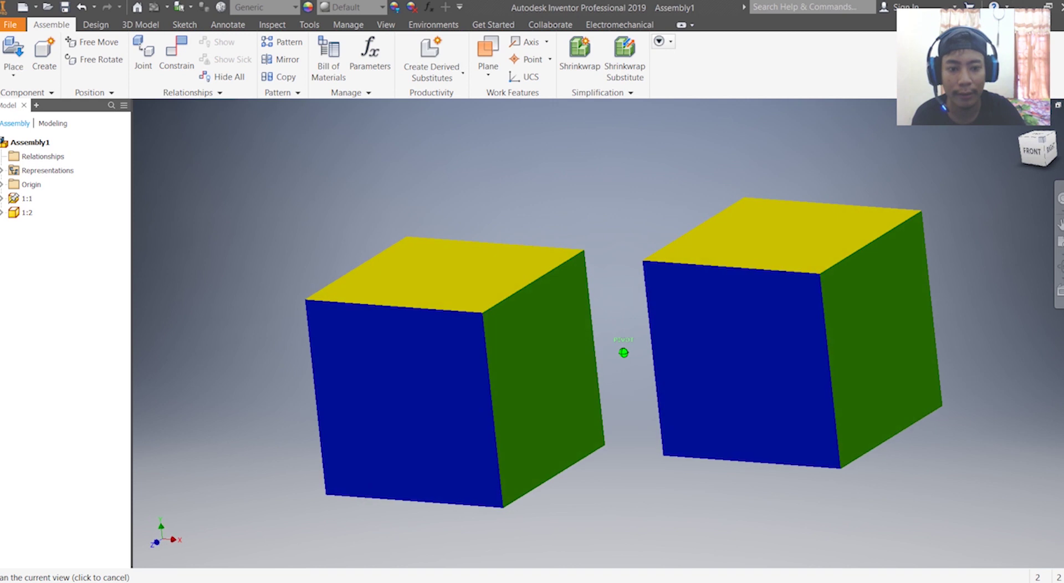
pyautogui.moveTo(624, 353)
pyautogui.keyDown('shift'); pyautogui.mouseDown(button='middle')
pyautogui.moveTo(421, 347)
pyautogui.moveTo(388, 327)
pyautogui.moveTo(350, 338)
pyautogui.moveTo(361, 316)
pyautogui.moveTo(294, 266)
pyautogui.moveTo(271, 283)
pyautogui.moveTo(609, 345)
pyautogui.moveTo(587, 354)
pyautogui.moveTo(601, 430)
pyautogui.moveTo(554, 424)
pyautogui.moveTo(552, 402)
pyautogui.mouseUp(button='middle'); pyautogui.keyUp('shift')
pyautogui.keyDown('shift'); pyautogui.moveTo(911, 421); pyautogui.dragTo(859, 384, button='middle'); pyautogui.keyUp('shift')
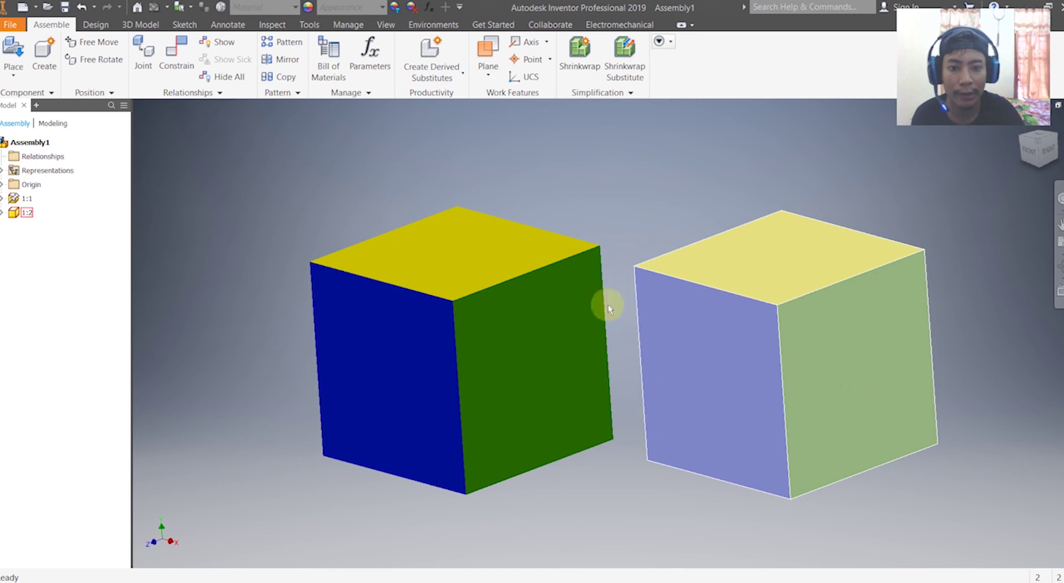
pyautogui.click(464, 262)
pyautogui.press('Escape')
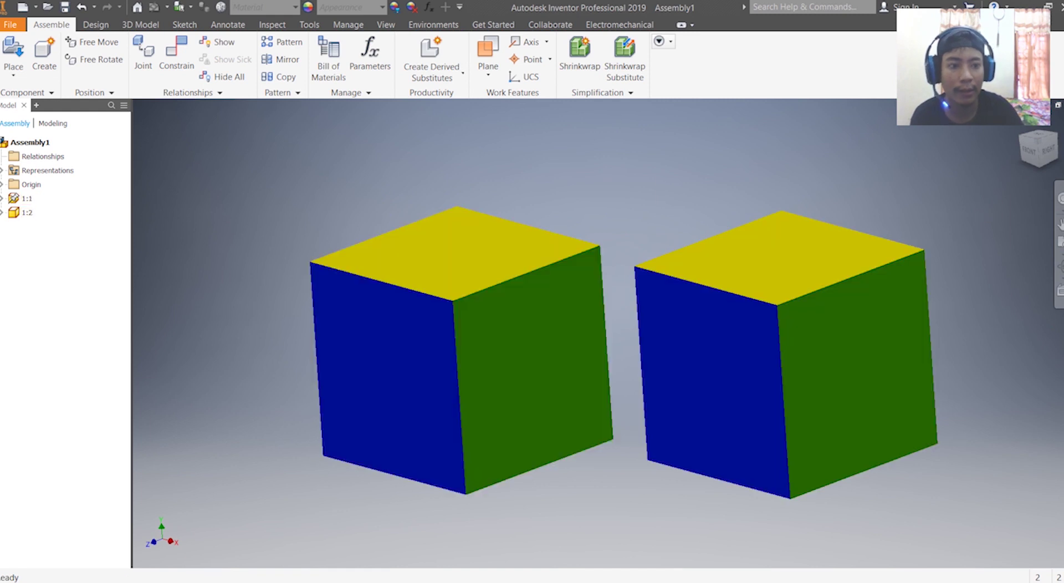
pyautogui.click(1036, 157)
pyautogui.click(1030, 149)
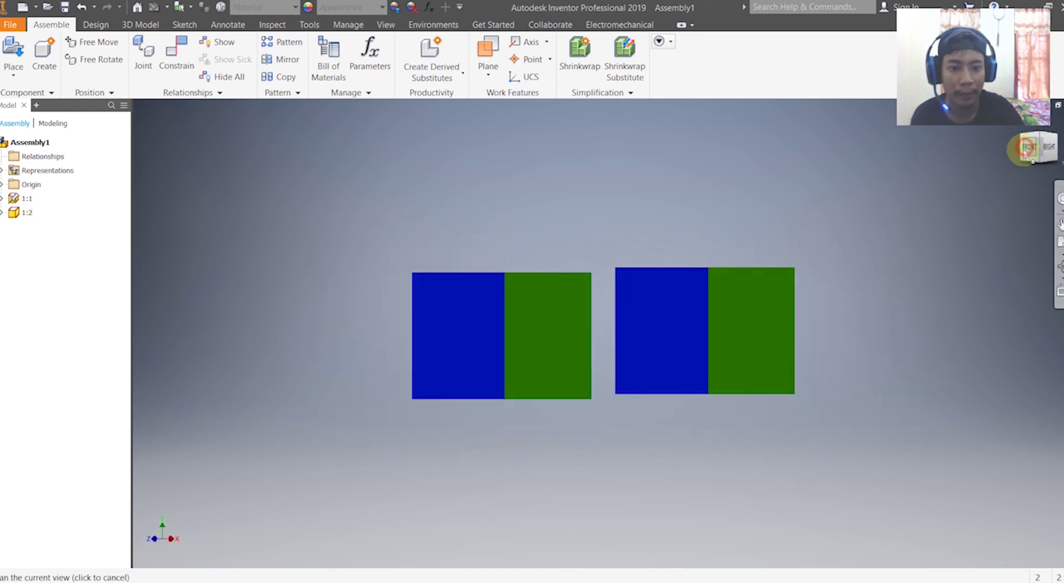
pyautogui.moveTo(1041, 146); pyautogui.dragTo(1039, 170)
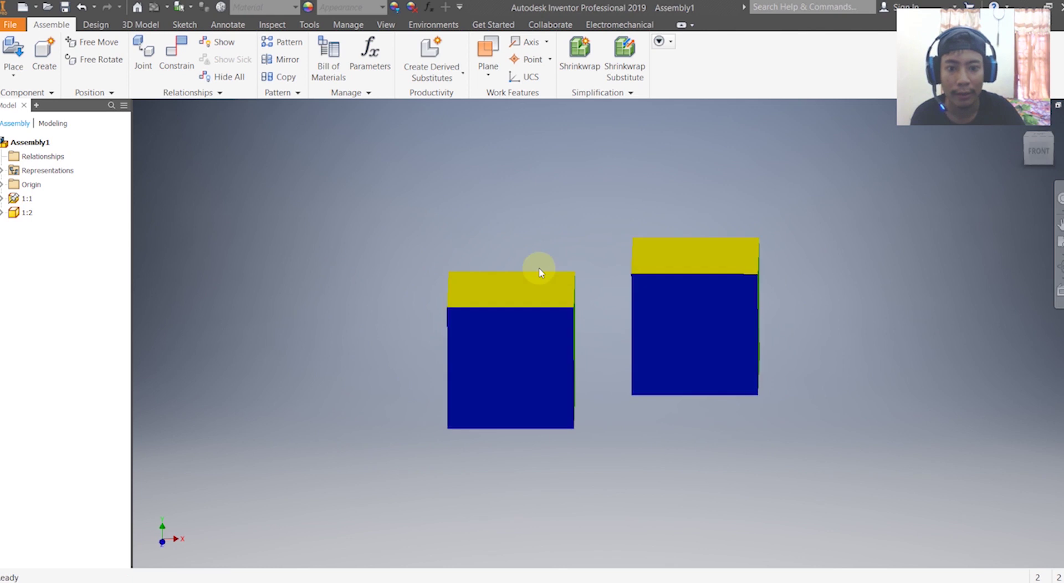
pyautogui.scroll(-3, 538, 272)
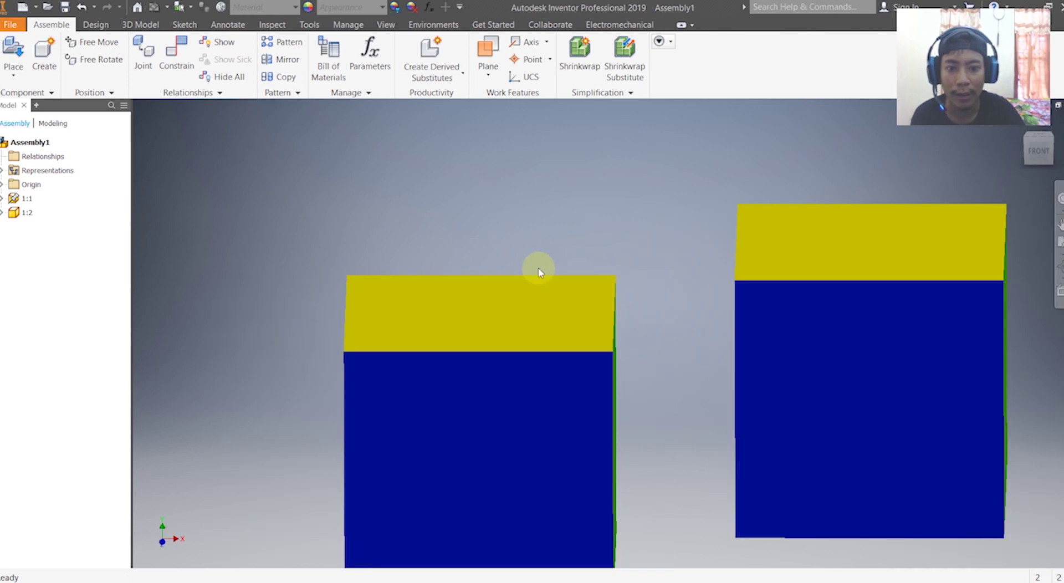
pyautogui.click(185, 60)
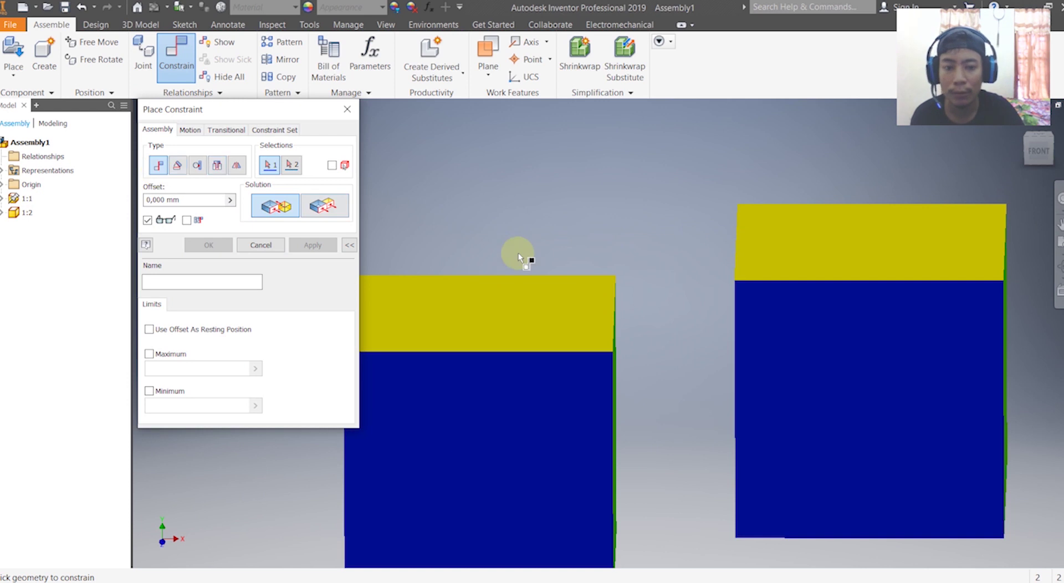
pyautogui.moveTo(505, 214); pyautogui.dragTo(485, 136, button='middle')
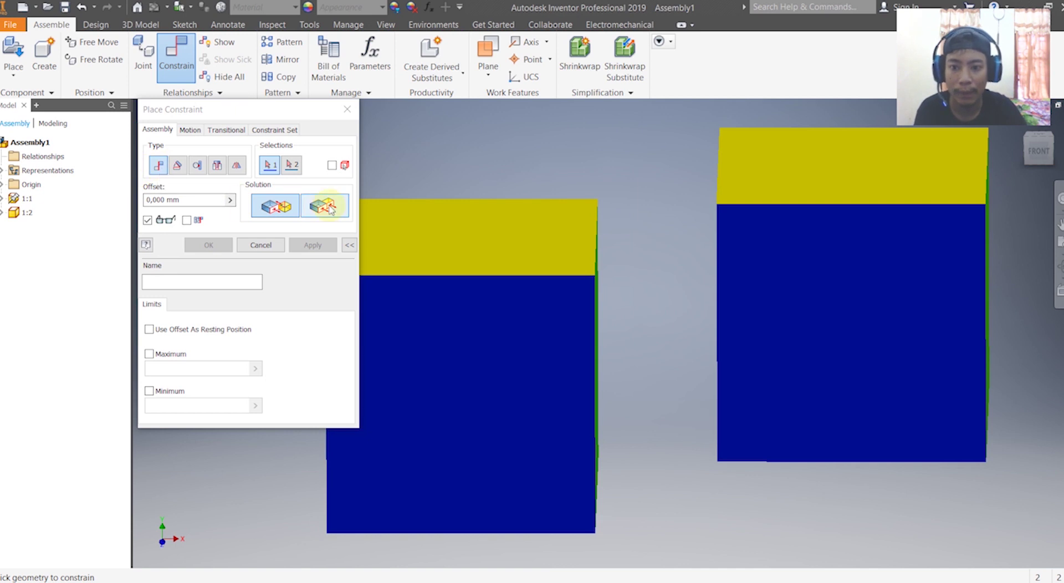
pyautogui.click(274, 208)
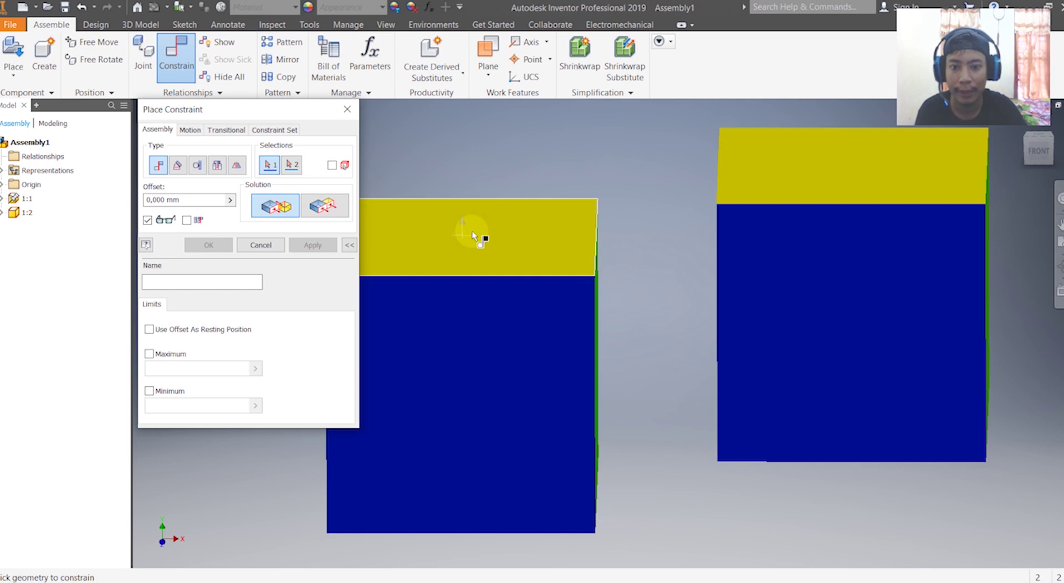
pyautogui.click(1045, 154)
pyautogui.moveTo(1045, 154); pyautogui.dragTo(1030, 151)
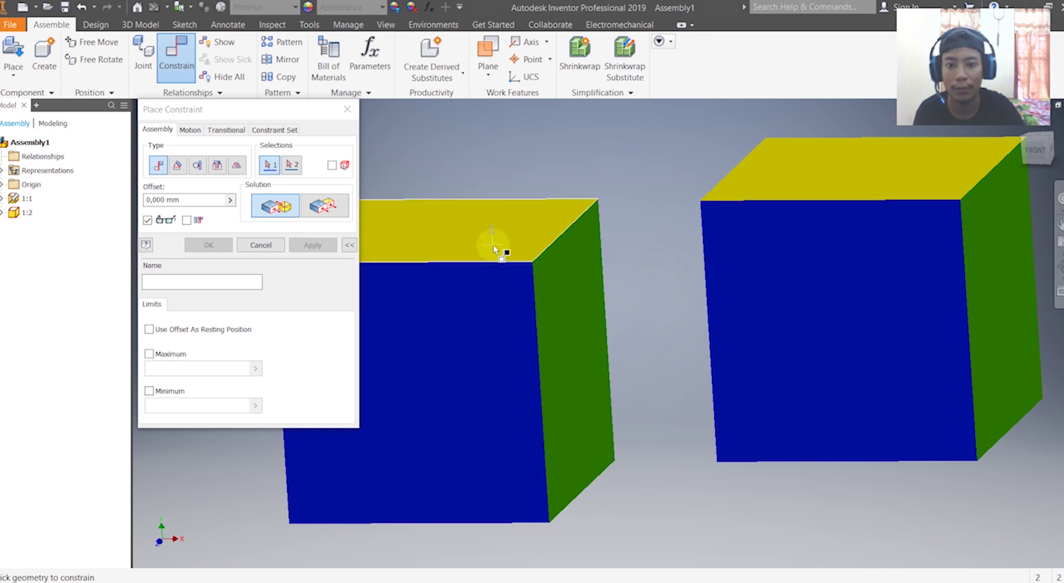
pyautogui.click(1004, 295)
pyautogui.click(438, 228)
pyautogui.moveTo(661, 317); pyautogui.dragTo(845, 432, button='middle')
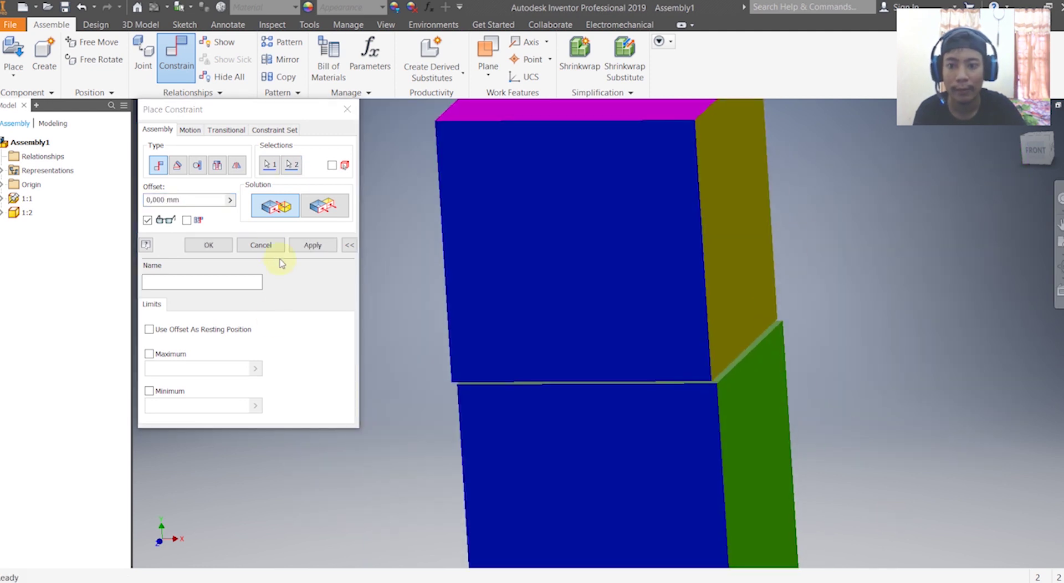
pyautogui.click(261, 245)
# Mate the yellow top face of the grounded cube with the green side face of the second cube at 0 mm offset.
pyautogui.scroll(-5, 725, 356)
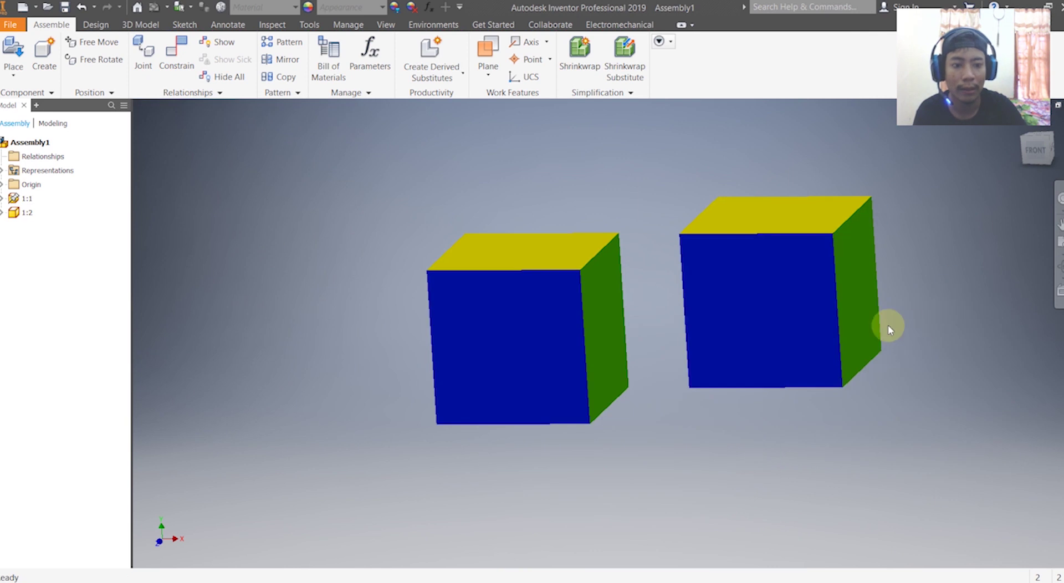
pyautogui.moveTo(1047, 152)
pyautogui.mouseDown()
pyautogui.moveTo(1056, 147)
pyautogui.moveTo(1059, 164)
pyautogui.mouseUp()
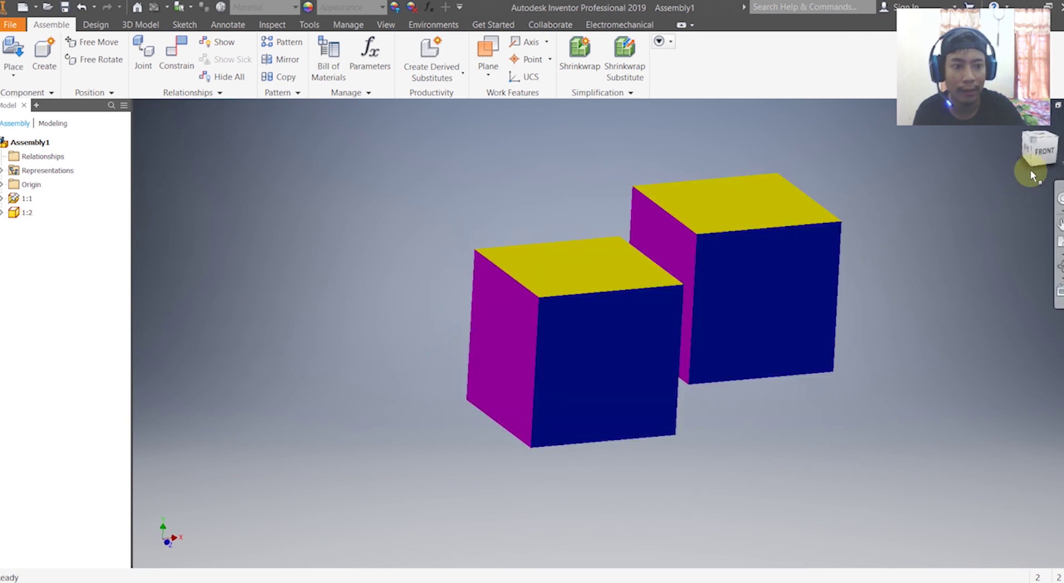
pyautogui.click(1030, 167)
pyautogui.click(186, 63)
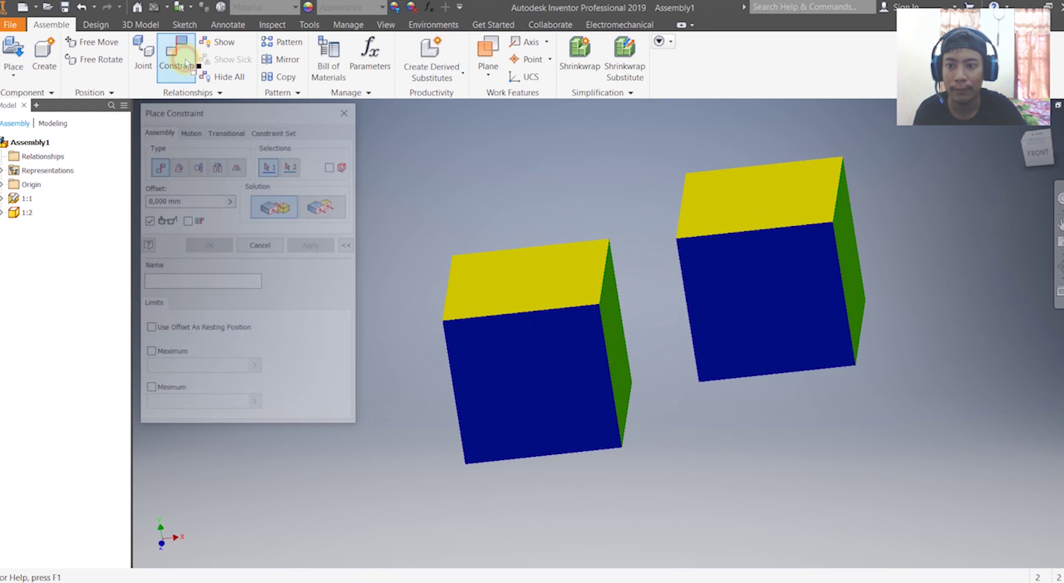
pyautogui.click(277, 208)
pyautogui.click(524, 280)
pyautogui.click(848, 259)
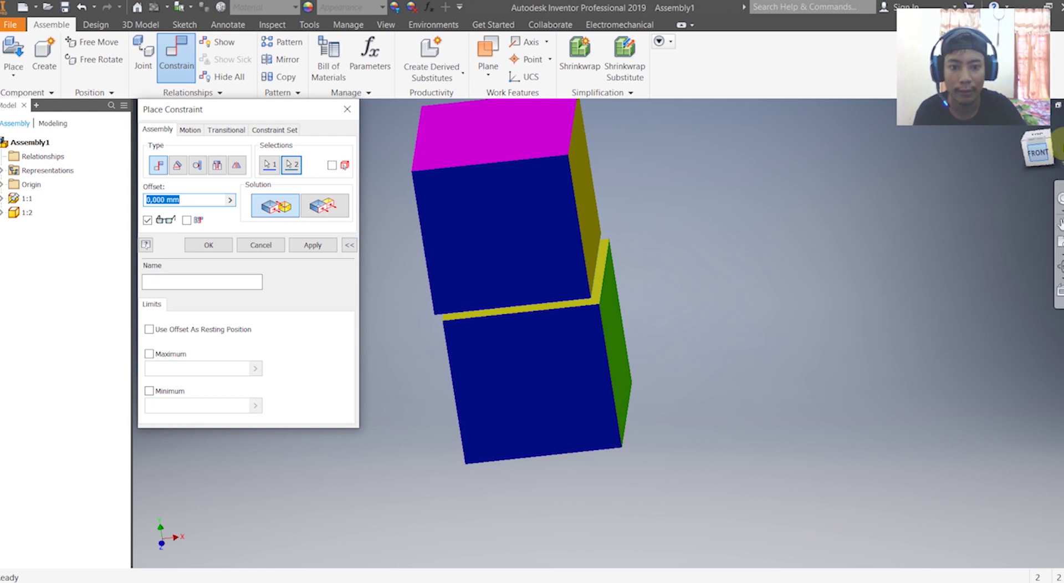
pyautogui.click(1051, 153)
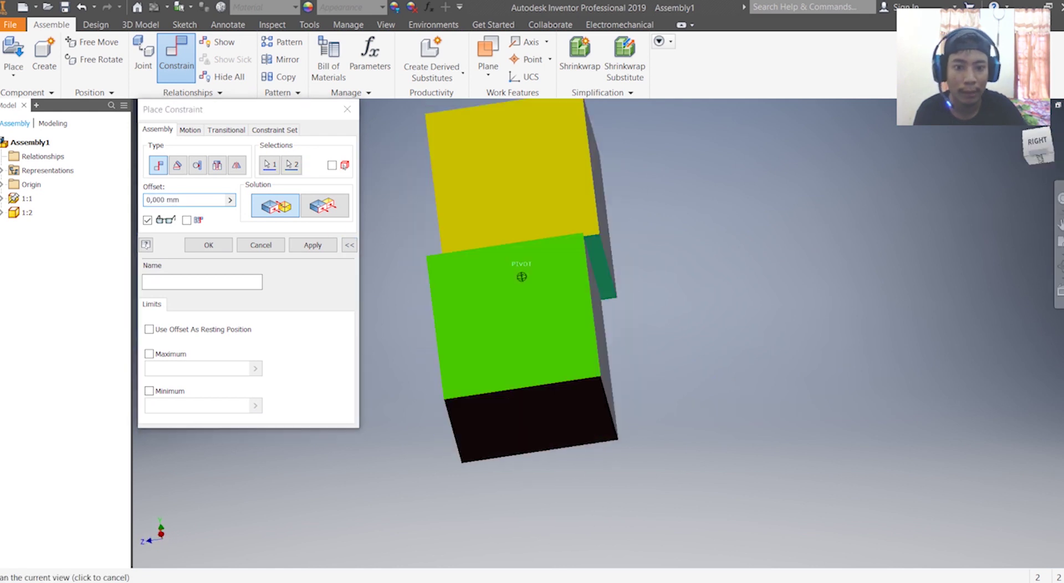
pyautogui.click(1028, 156)
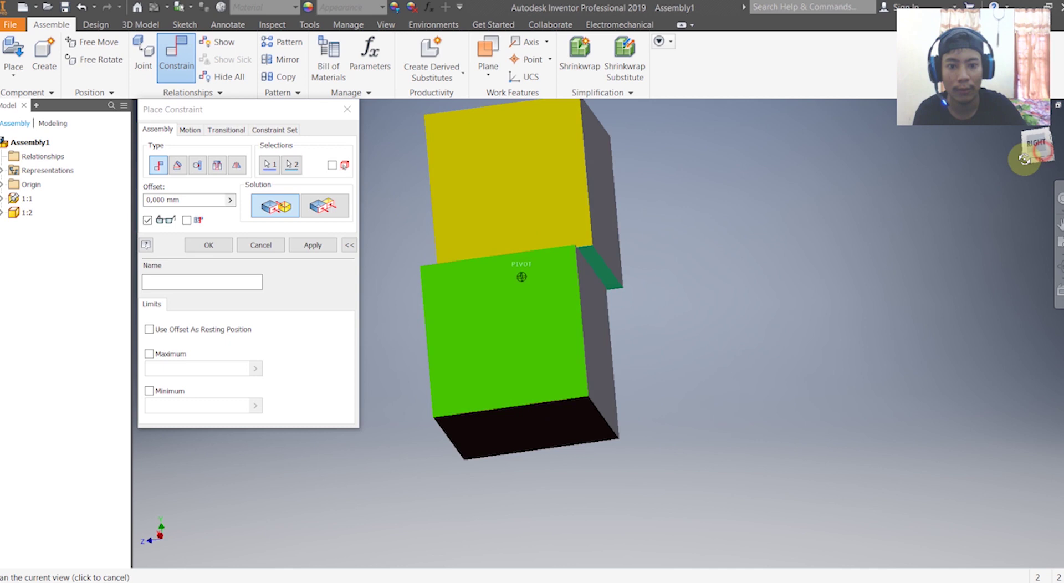
pyautogui.click(229, 243)
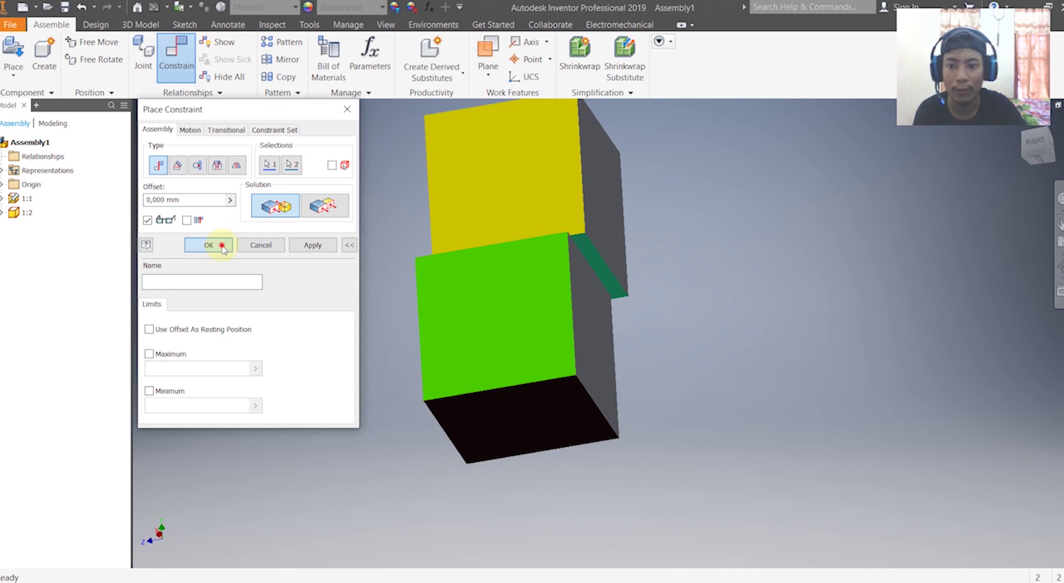
# Examine the alignment of the two mated cubes from the front view.
pyautogui.moveTo(1046, 149); pyautogui.dragTo(1061, 183)
pyautogui.click(1031, 154)
pyautogui.click(1030, 152)
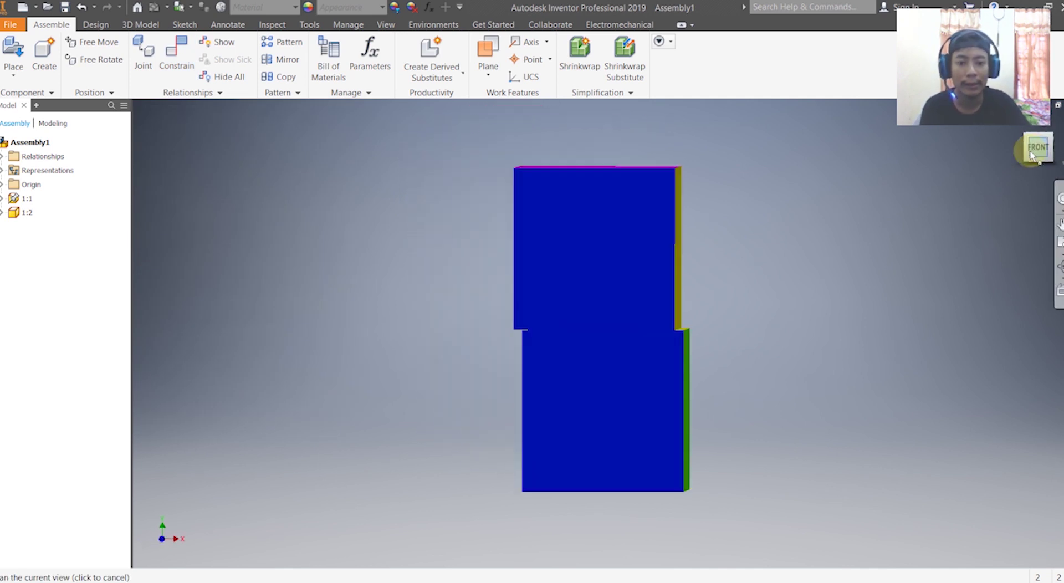
pyautogui.scroll(-3, 735, 257)
pyautogui.scroll(3, 735, 257)
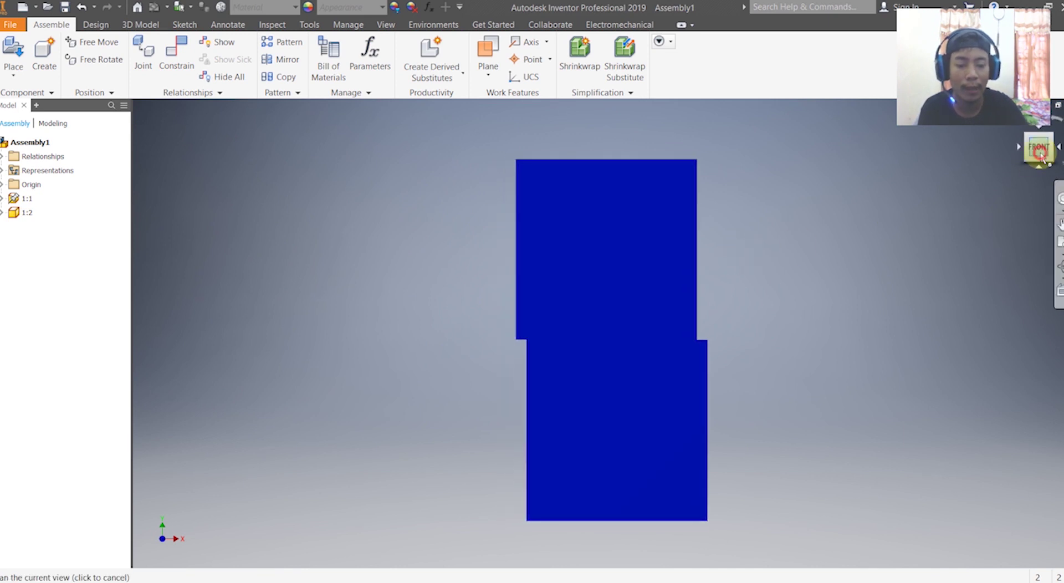
# Examine the sideways misalignment between the two stacked cubes from the front and from a tilted view.
pyautogui.moveTo(1039, 151); pyautogui.dragTo(1030, 162)
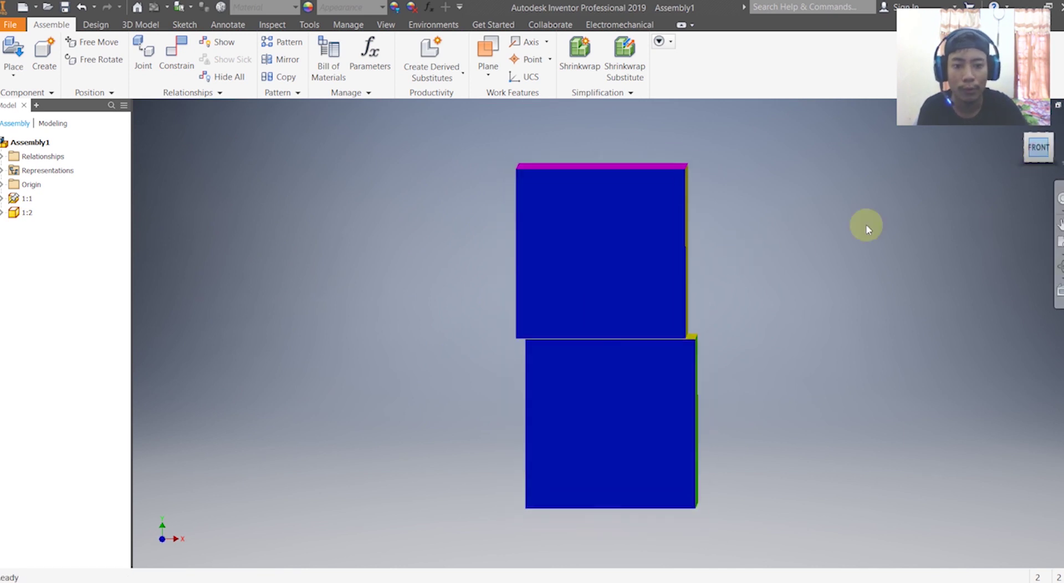
pyautogui.scroll(2, 607, 303)
pyautogui.scroll(-2, 607, 303)
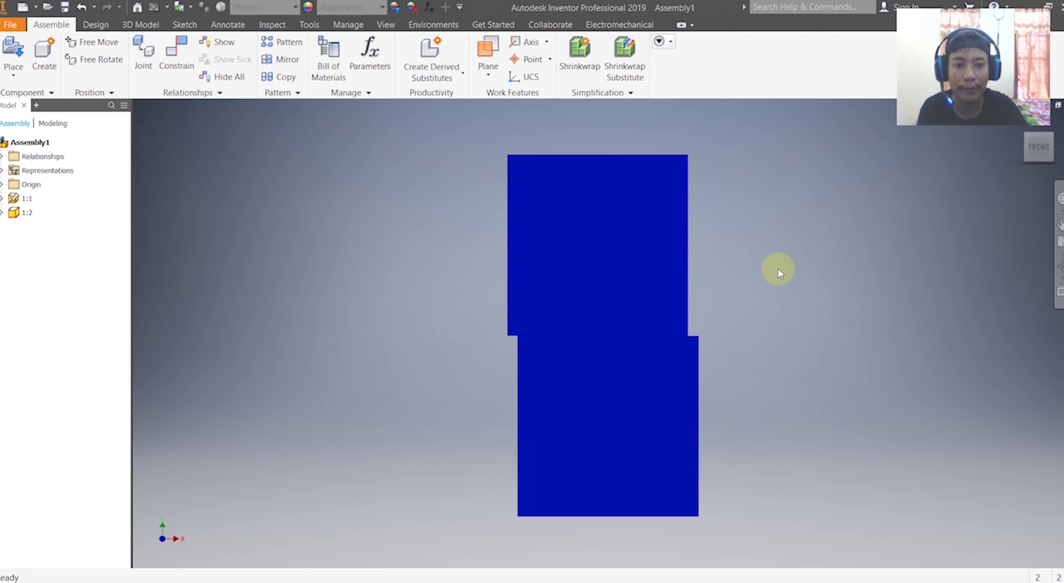
pyautogui.click(510, 272)
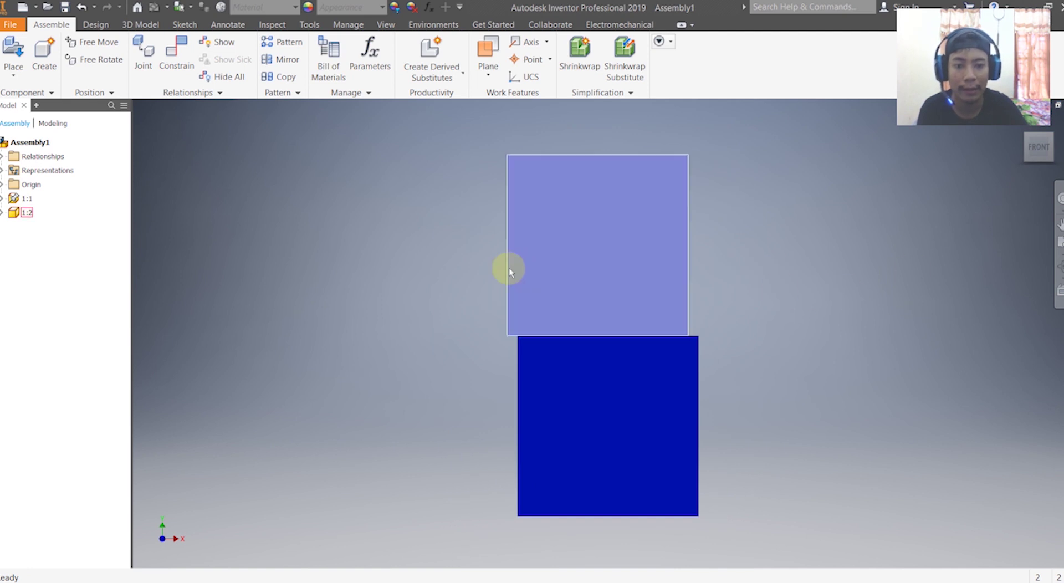
pyautogui.click(487, 316)
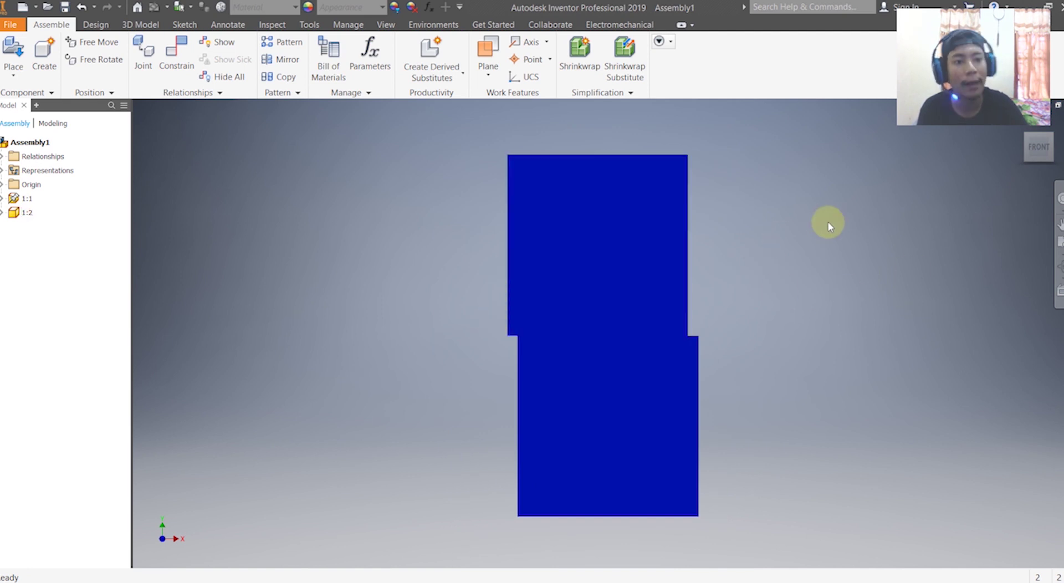
pyautogui.click(641, 333)
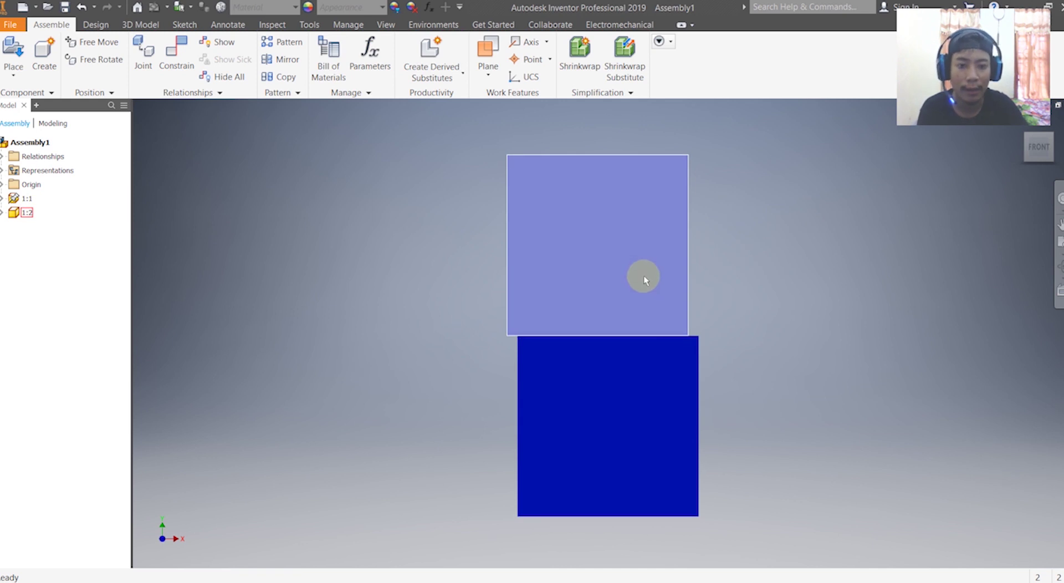
pyautogui.keyDown('shift'); pyautogui.moveTo(681, 334); pyautogui.dragTo(664, 386, button='middle'); pyautogui.keyUp('shift')
pyautogui.press('F2')
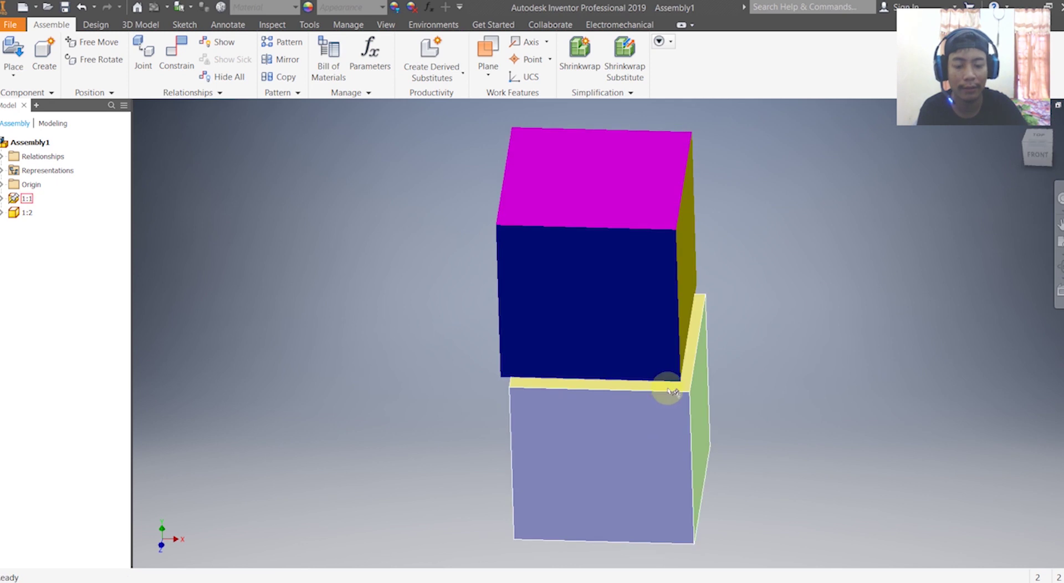
pyautogui.click(1036, 157)
# Test how the second cube slides over the grounded cube's top face in the front and right views.
pyautogui.click(587, 211)
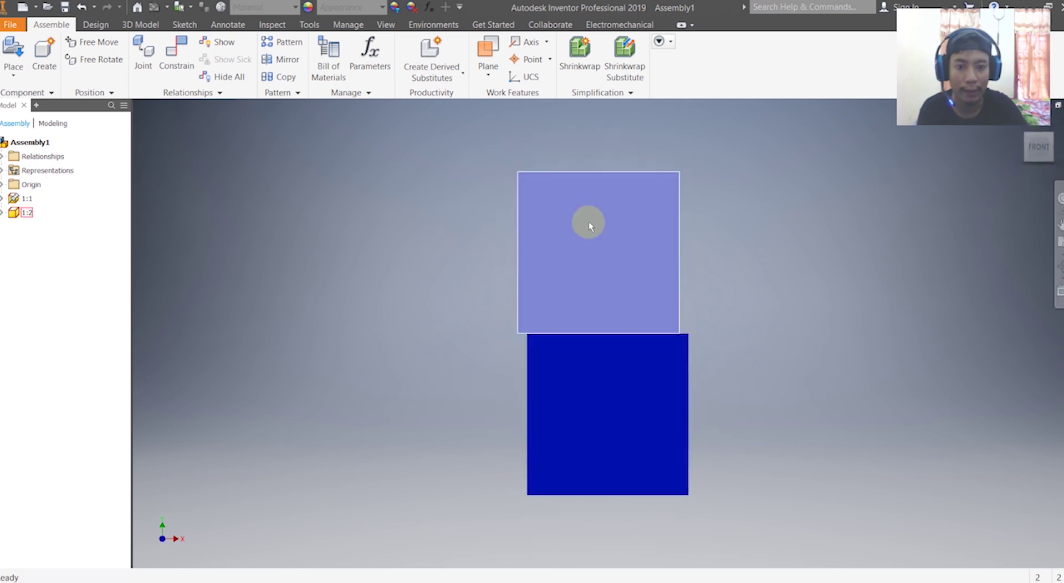
pyautogui.moveTo(584, 238); pyautogui.dragTo(539, 253)
pyautogui.moveTo(1032, 155); pyautogui.dragTo(970, 154)
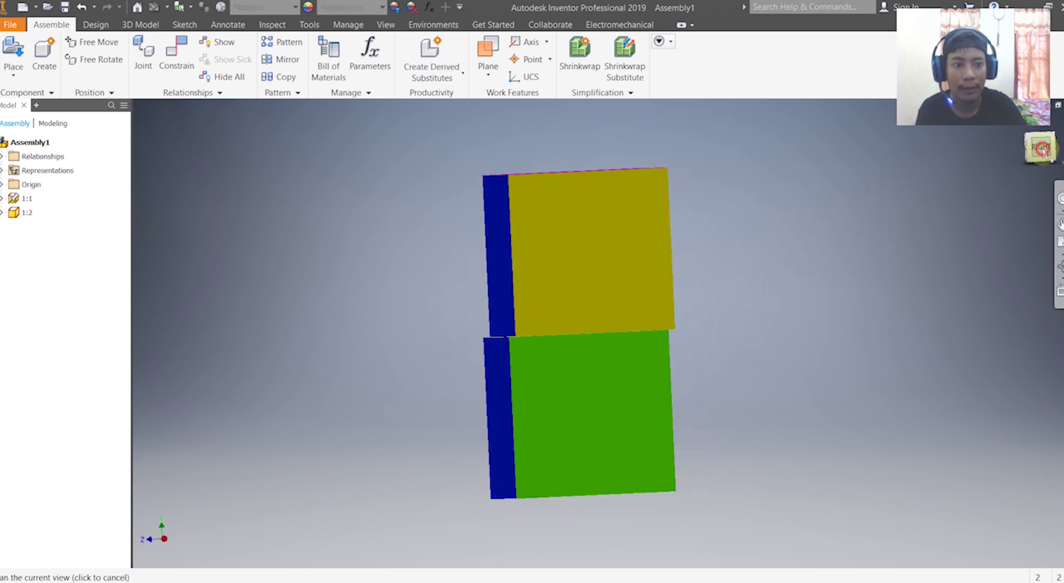
pyautogui.moveTo(584, 291); pyautogui.dragTo(670, 317)
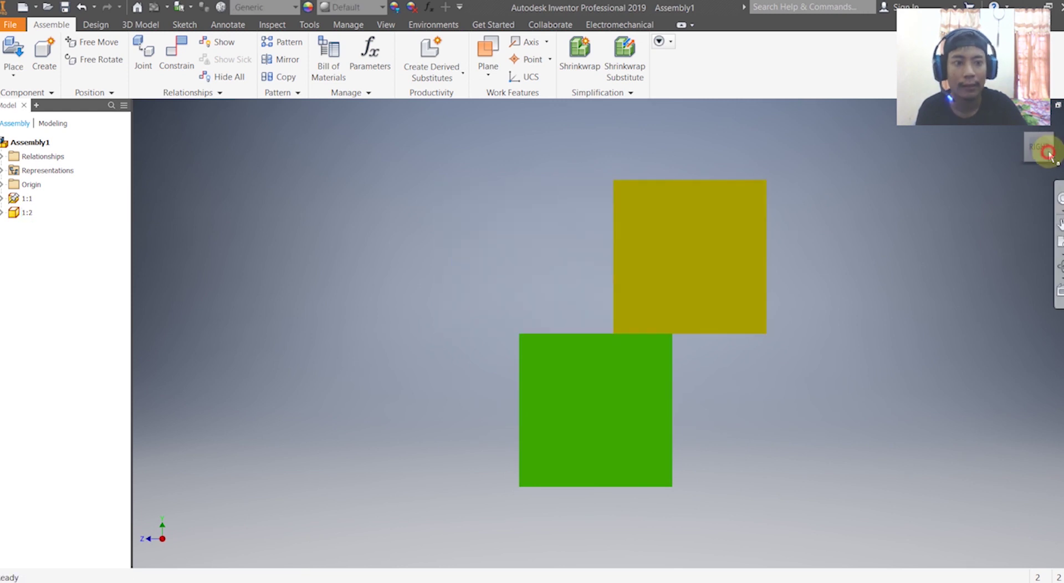
pyautogui.click(1048, 154)
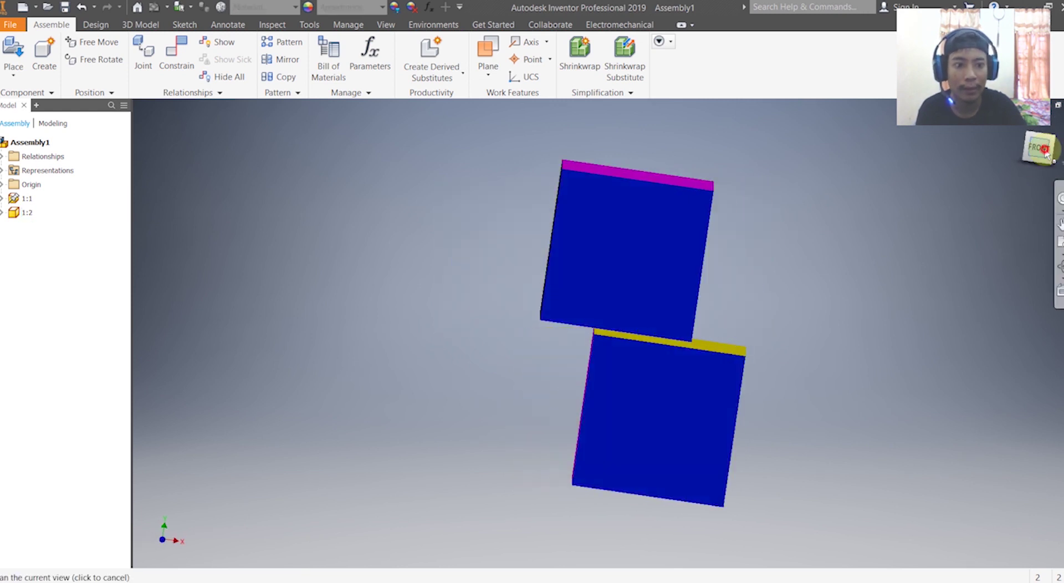
pyautogui.click(594, 268)
pyautogui.moveTo(602, 217)
pyautogui.mouseDown()
pyautogui.moveTo(596, 307)
pyautogui.moveTo(589, 253)
pyautogui.moveTo(595, 288)
pyautogui.moveTo(746, 301)
pyautogui.moveTo(546, 314)
pyautogui.moveTo(708, 304)
pyautogui.moveTo(629, 309)
pyautogui.moveTo(653, 309)
pyautogui.mouseUp()
pyautogui.click(1040, 148)
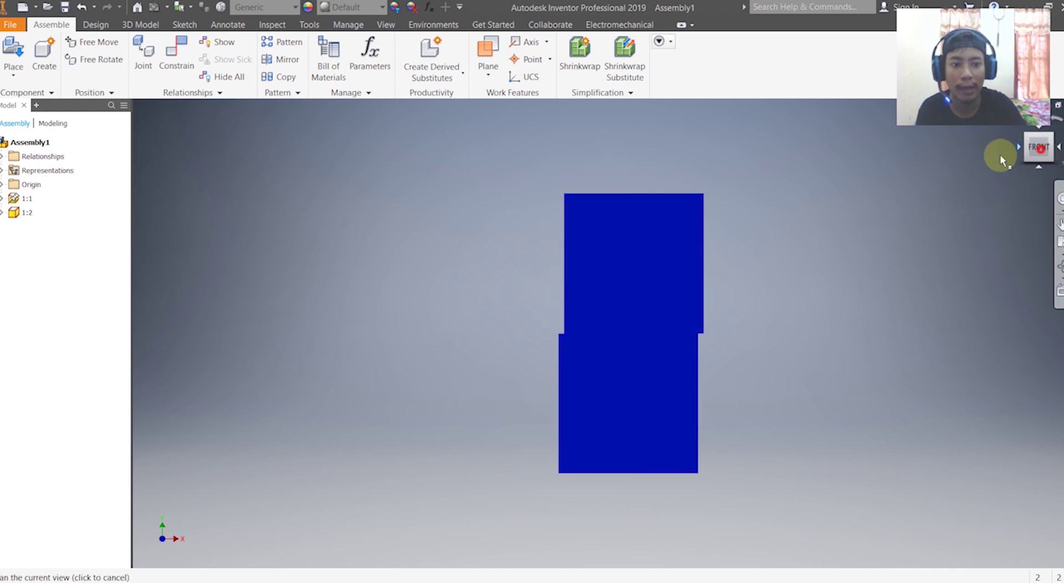
# Slide the second cube across the mated plane in the right view, and move it back above the grounded cube in the front view.
pyautogui.moveTo(1038, 152); pyautogui.dragTo(909, 159)
pyautogui.moveTo(630, 333); pyautogui.dragTo(508, 319)
pyautogui.click(1051, 155)
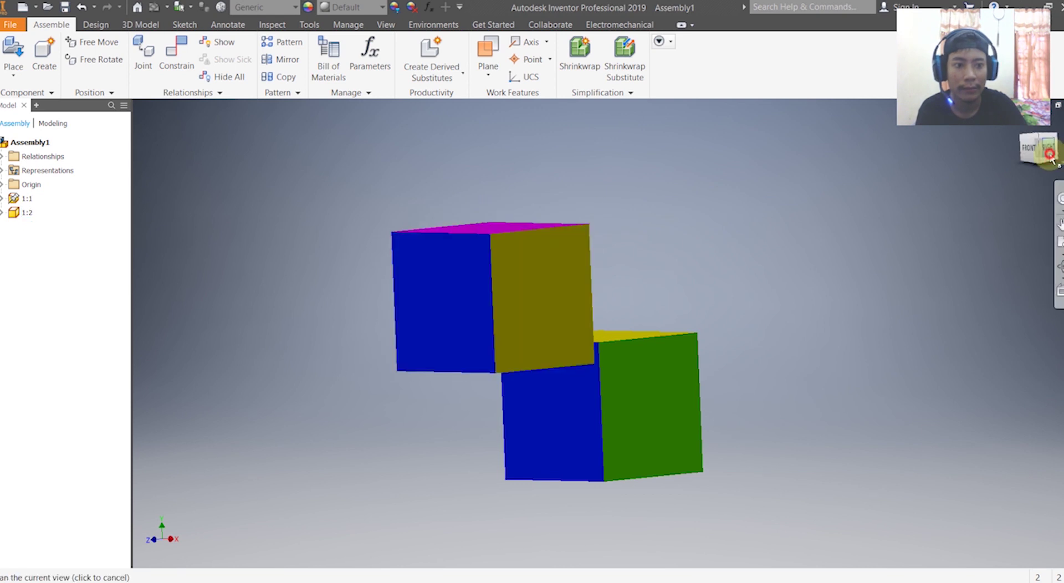
pyautogui.moveTo(487, 296); pyautogui.dragTo(684, 225)
pyautogui.moveTo(670, 283); pyautogui.dragTo(717, 297)
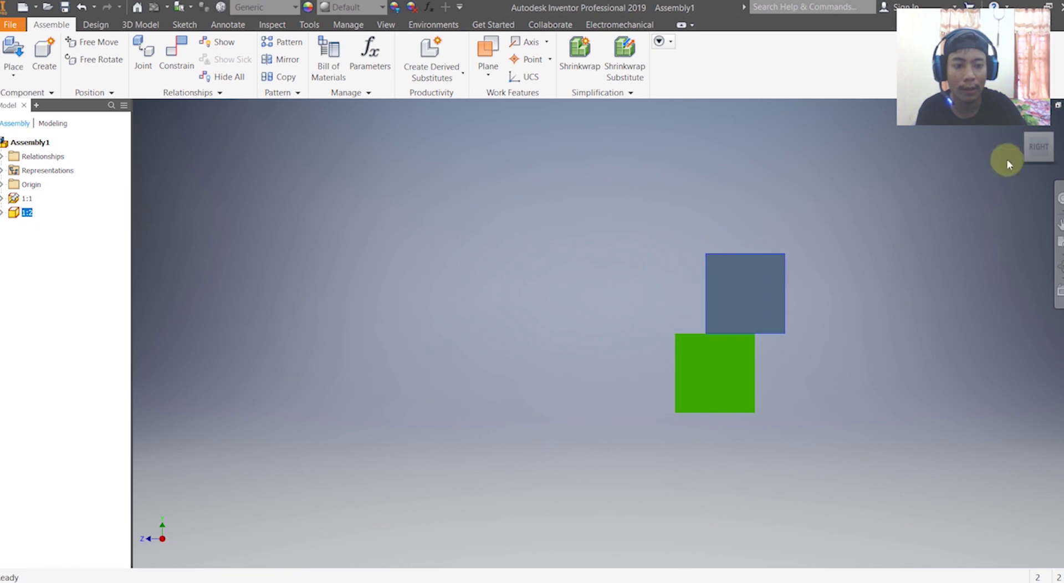
pyautogui.click(1027, 145)
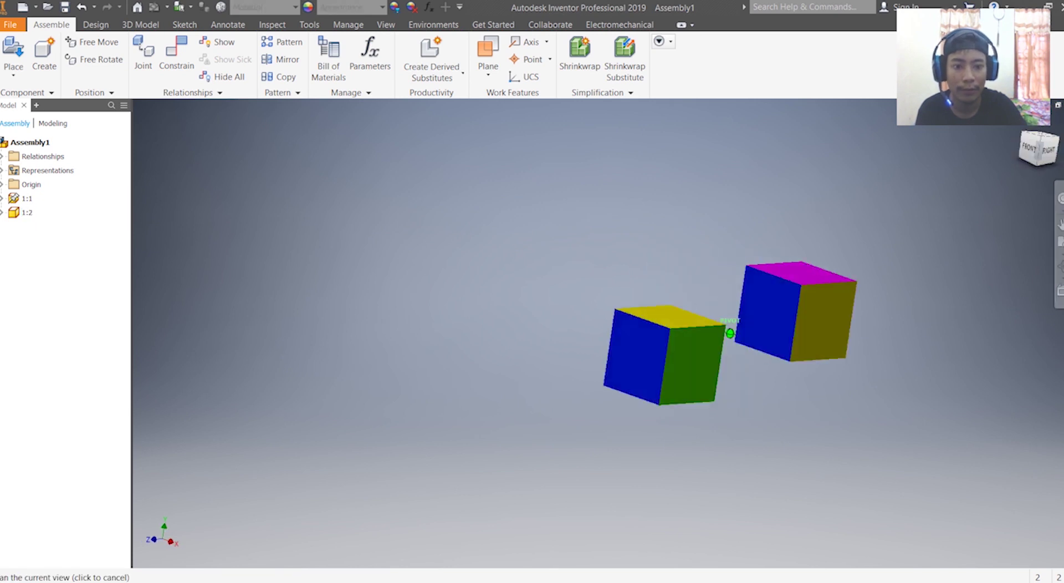
pyautogui.click(1030, 151)
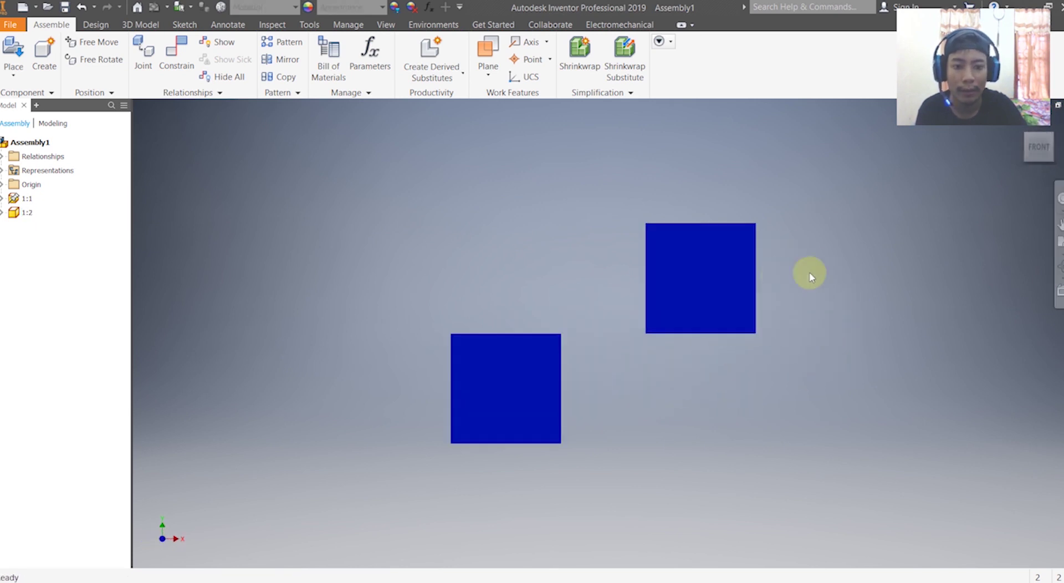
pyautogui.moveTo(742, 286); pyautogui.dragTo(569, 294)
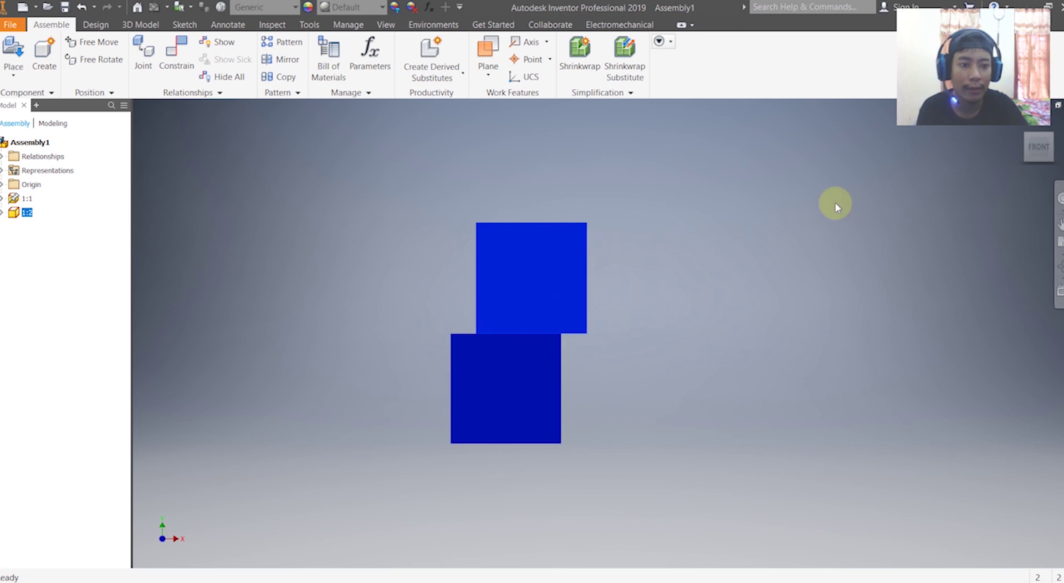
pyautogui.click(1035, 150)
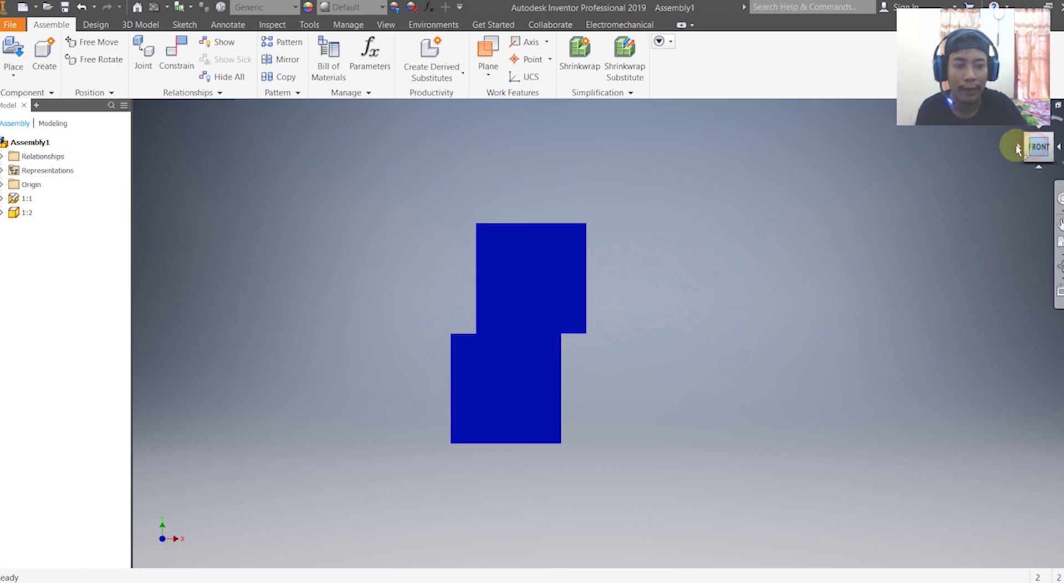
# Add a Flush constraint at 0 mm offset between the second cube's yellow side face and the grounded cube's green side face.
pyautogui.click(177, 54)
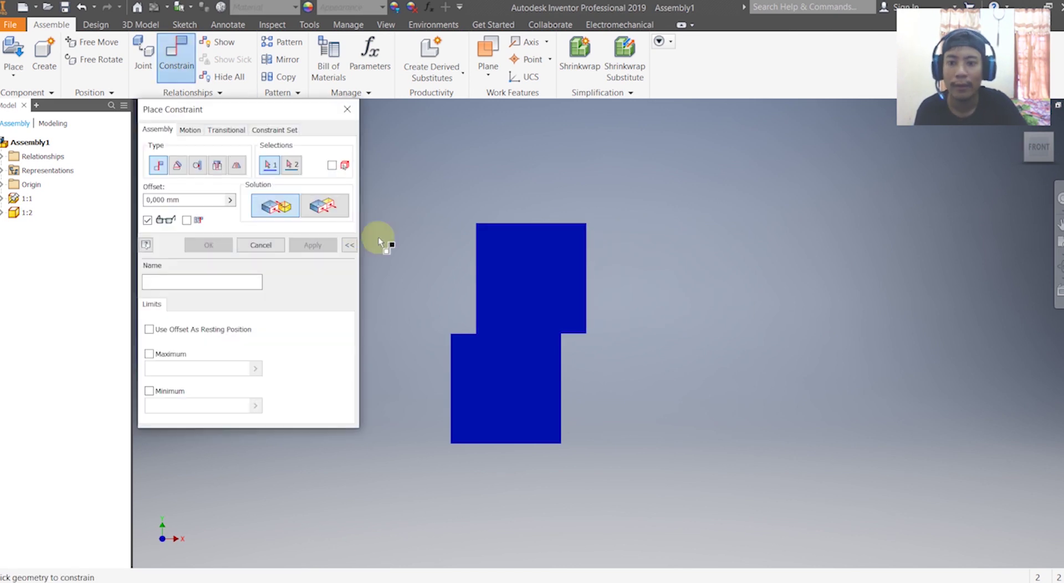
pyautogui.click(327, 206)
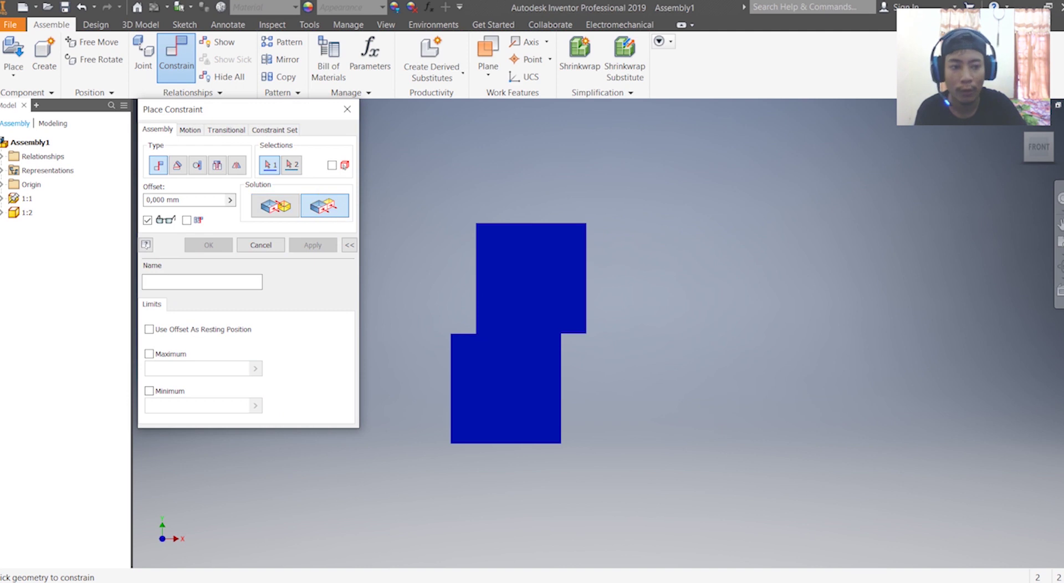
pyautogui.click(1038, 148)
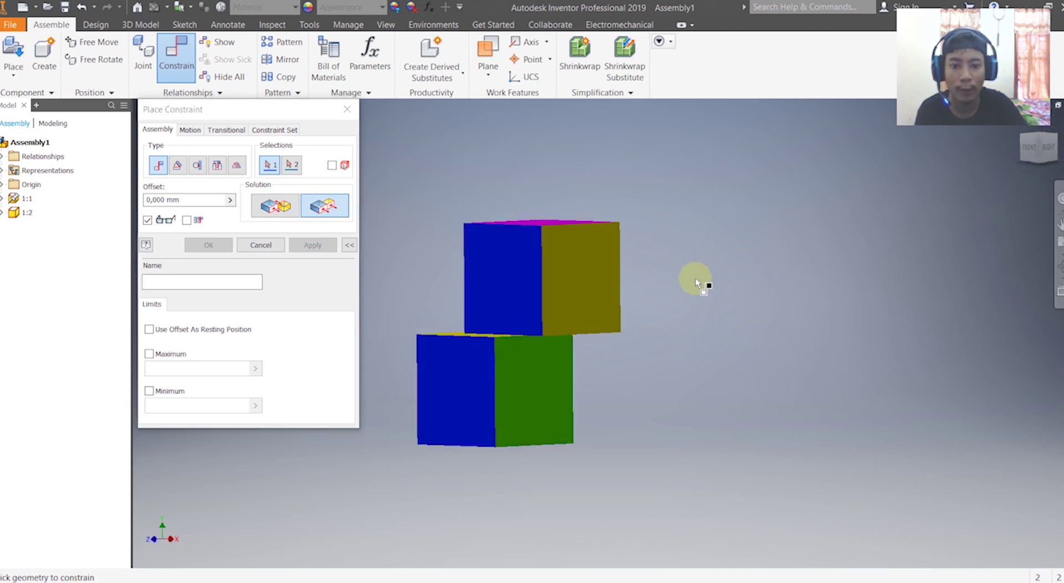
pyautogui.moveTo(697, 281); pyautogui.dragTo(741, 296, button='middle')
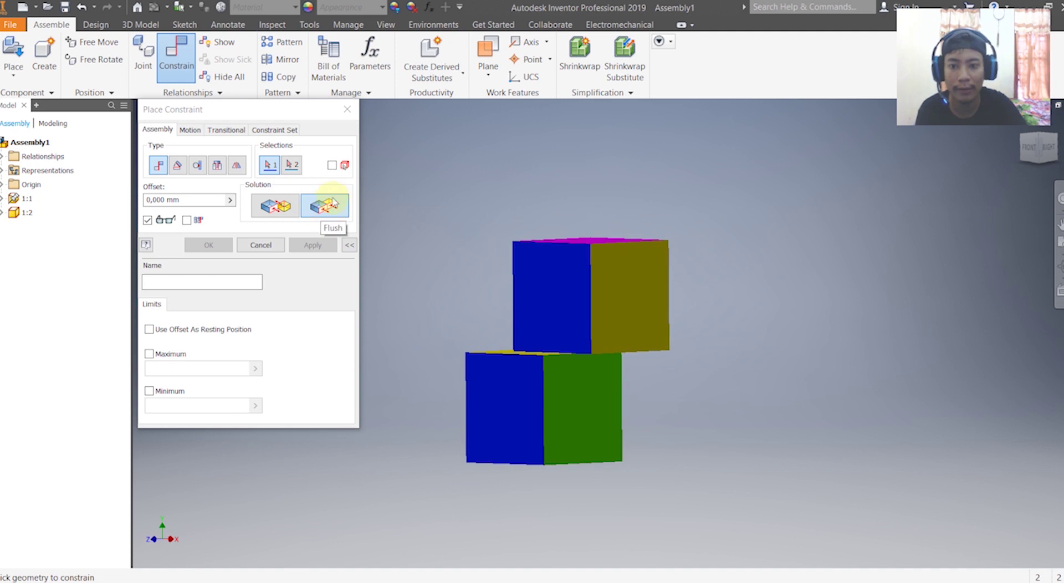
pyautogui.scroll(-5, 562, 203)
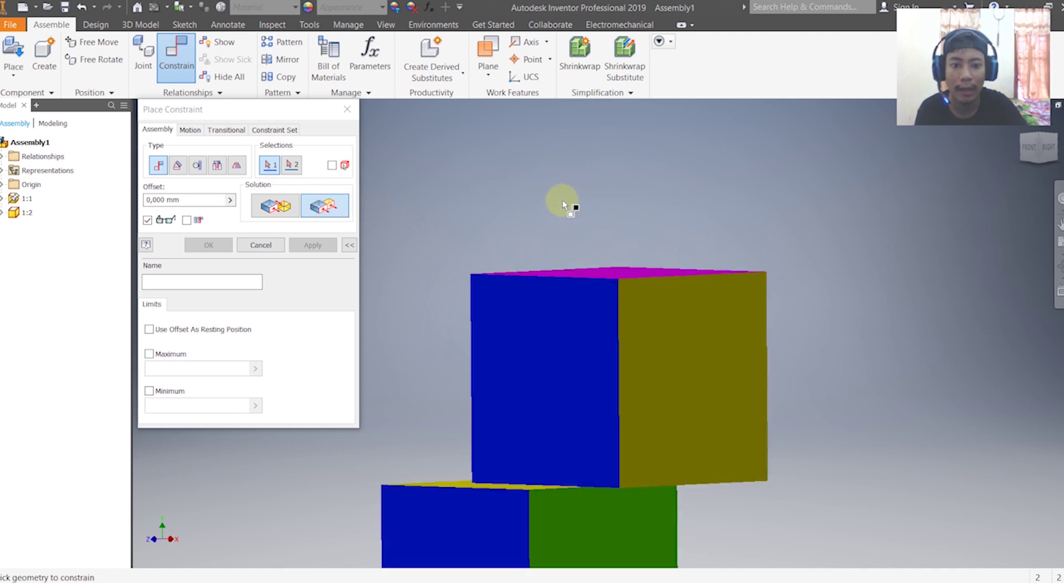
pyautogui.scroll(4, 562, 203)
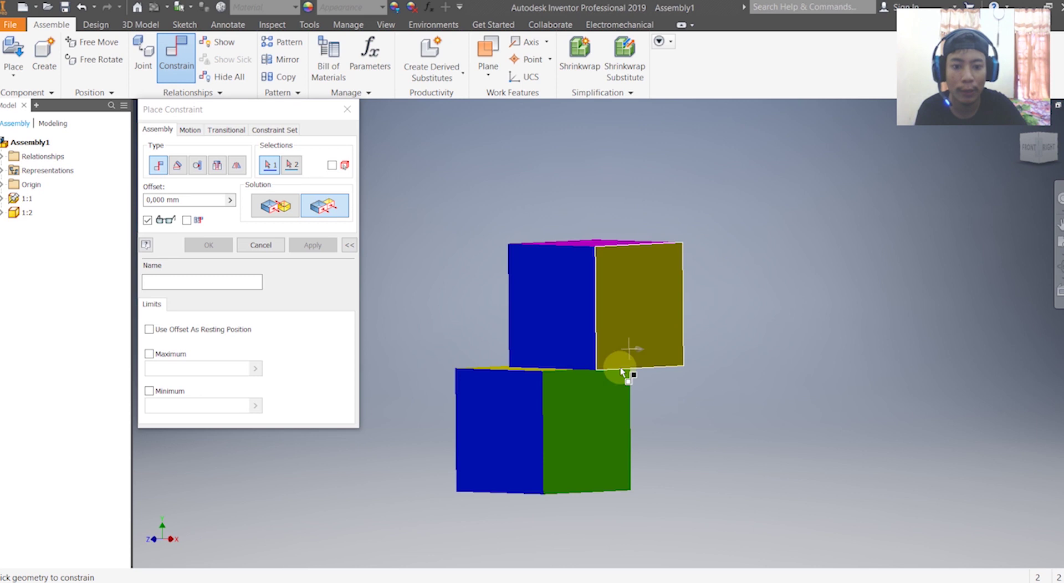
pyautogui.click(584, 441)
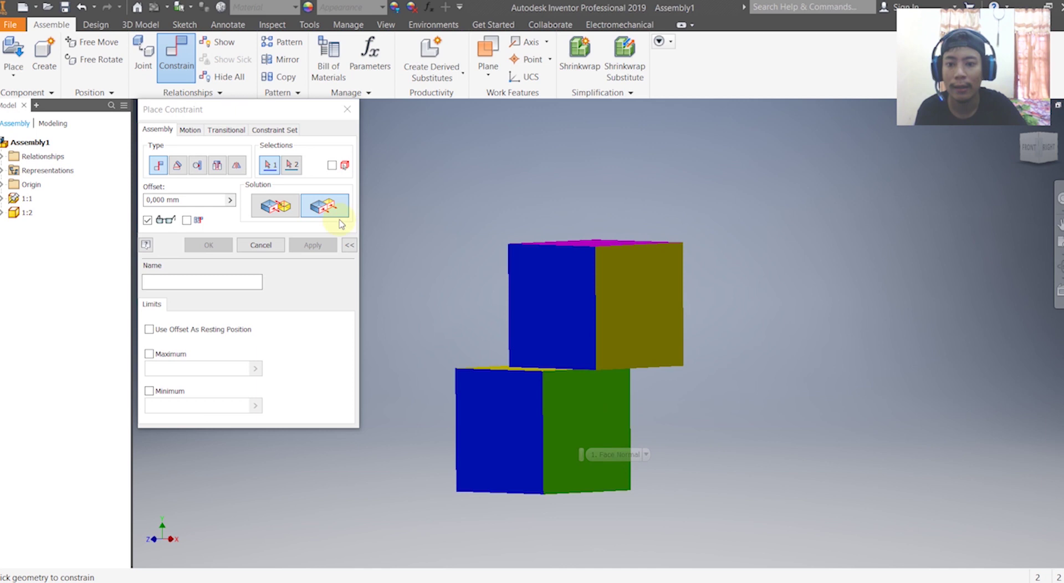
pyautogui.moveTo(1038, 146); pyautogui.dragTo(1063, 146)
pyautogui.click(1040, 147)
pyautogui.moveTo(1043, 149); pyautogui.dragTo(1018, 148)
pyautogui.click(702, 264)
pyautogui.click(645, 410)
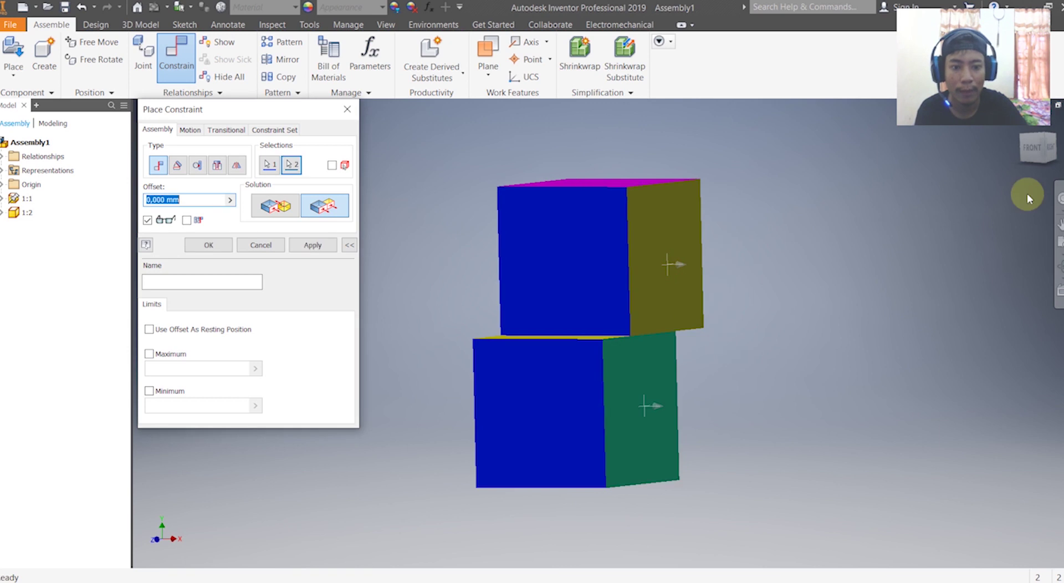
pyautogui.click(1036, 151)
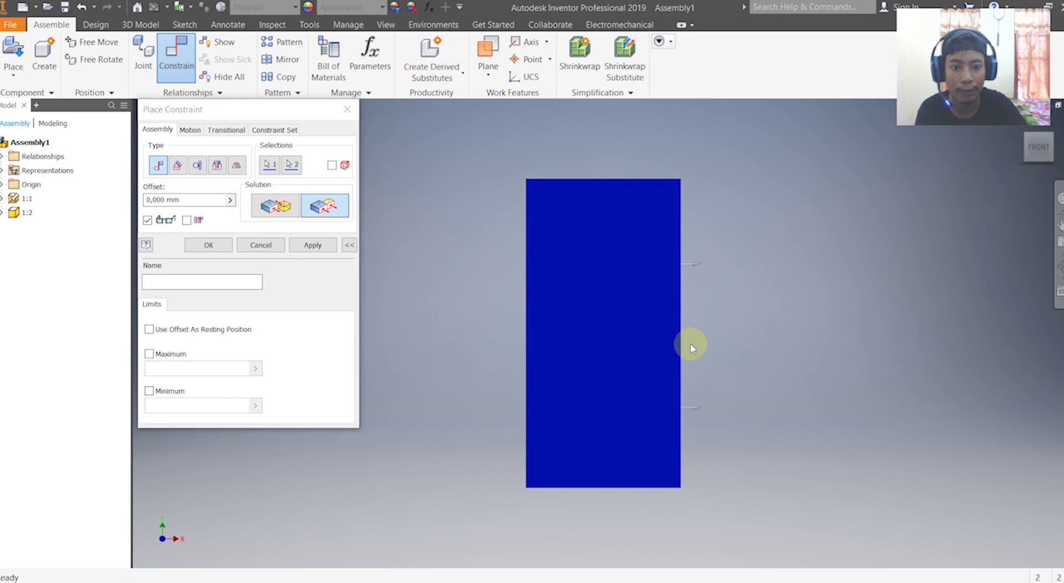
pyautogui.click(209, 246)
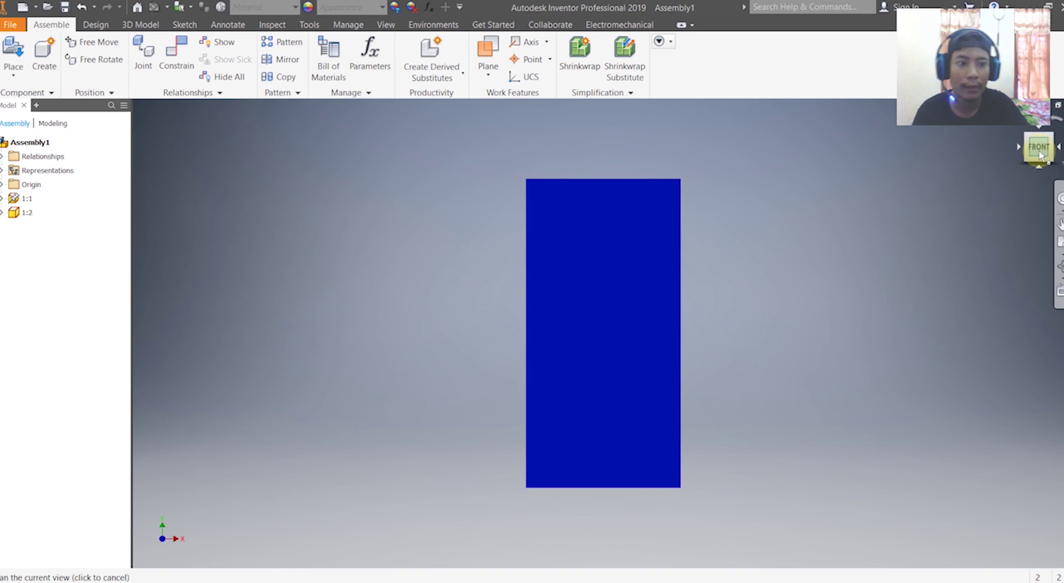
# Examine the flush side faces and the remaining depth offset of the cubes from the front, angled and right views.
pyautogui.click(1041, 156)
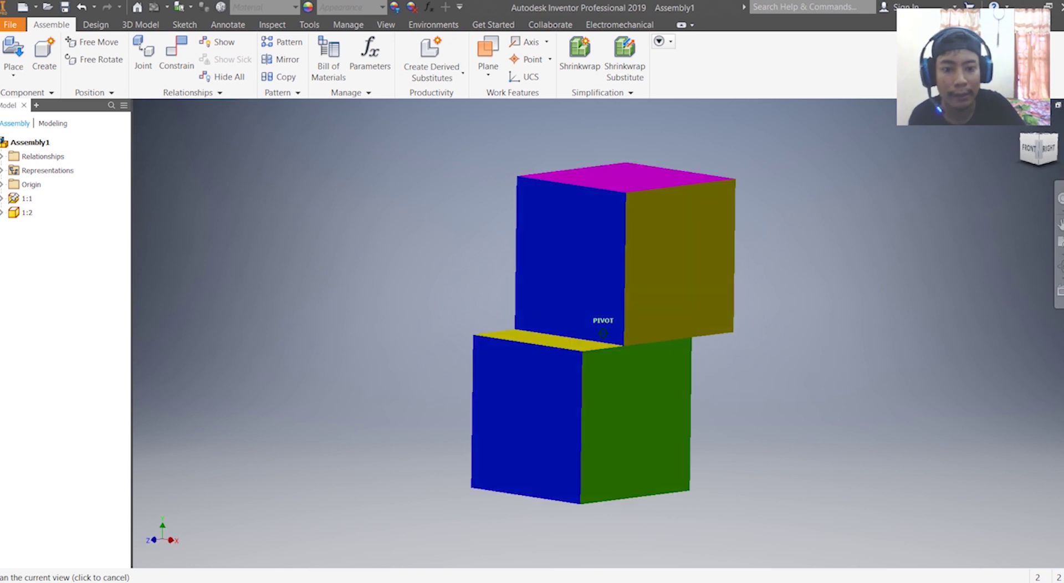
pyautogui.click(643, 332)
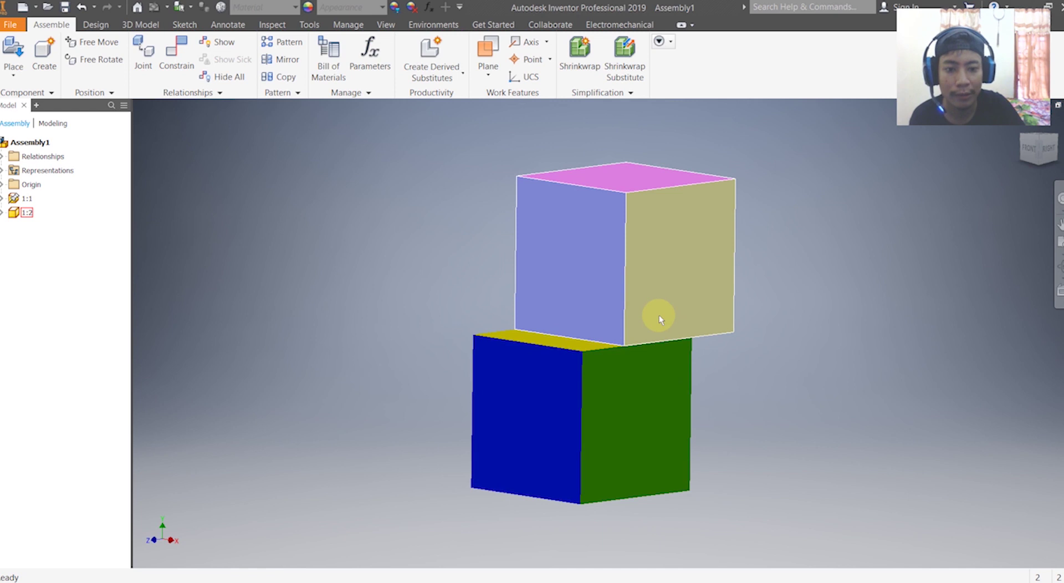
pyautogui.press('Escape')
pyautogui.click(1031, 155)
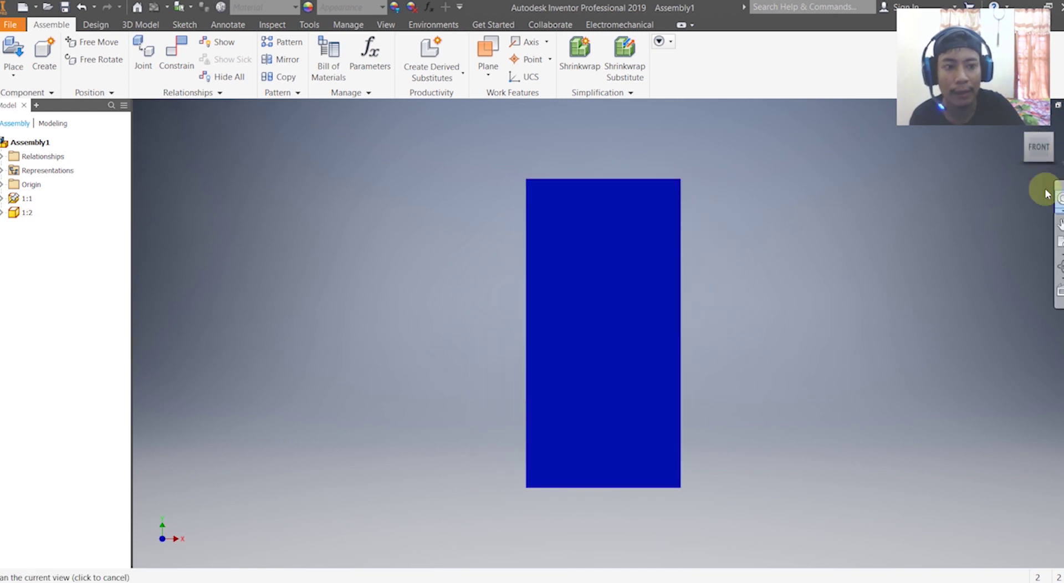
pyautogui.click(1047, 146)
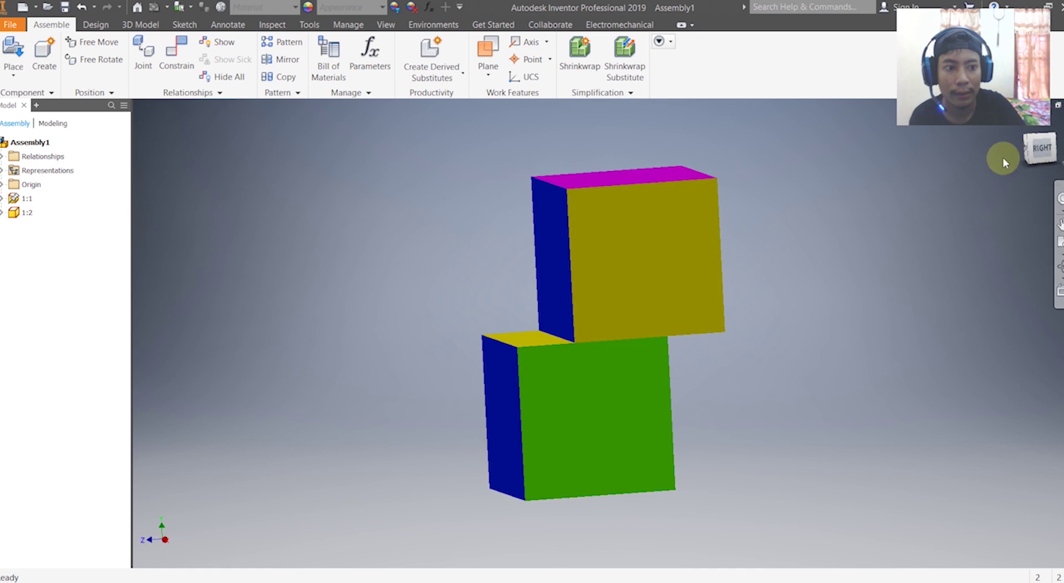
pyautogui.click(1042, 149)
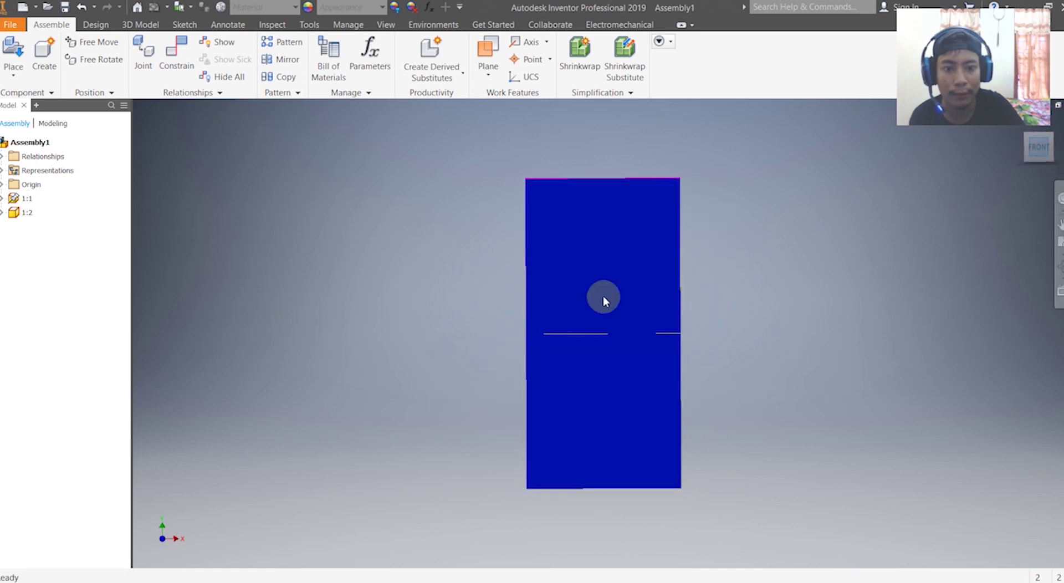
# Try to move the second cube sideways in the front view, and slide it along the depth direction in an angled view.
pyautogui.click(599, 257)
pyautogui.click(773, 275)
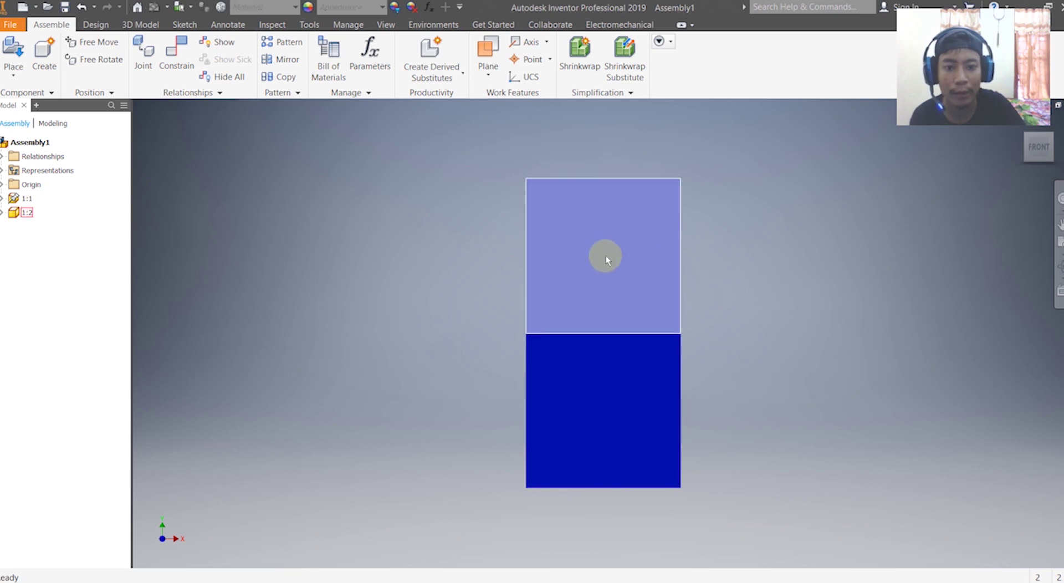
pyautogui.moveTo(594, 257); pyautogui.dragTo(734, 281)
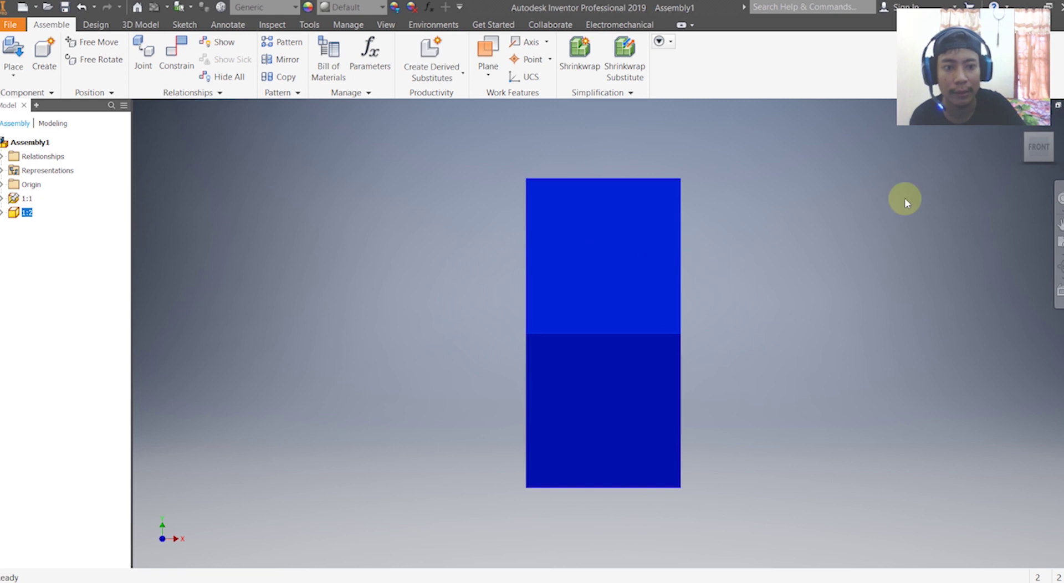
pyautogui.moveTo(1041, 148); pyautogui.dragTo(909, 116)
pyautogui.moveTo(614, 278); pyautogui.dragTo(527, 288)
pyautogui.click(1038, 156)
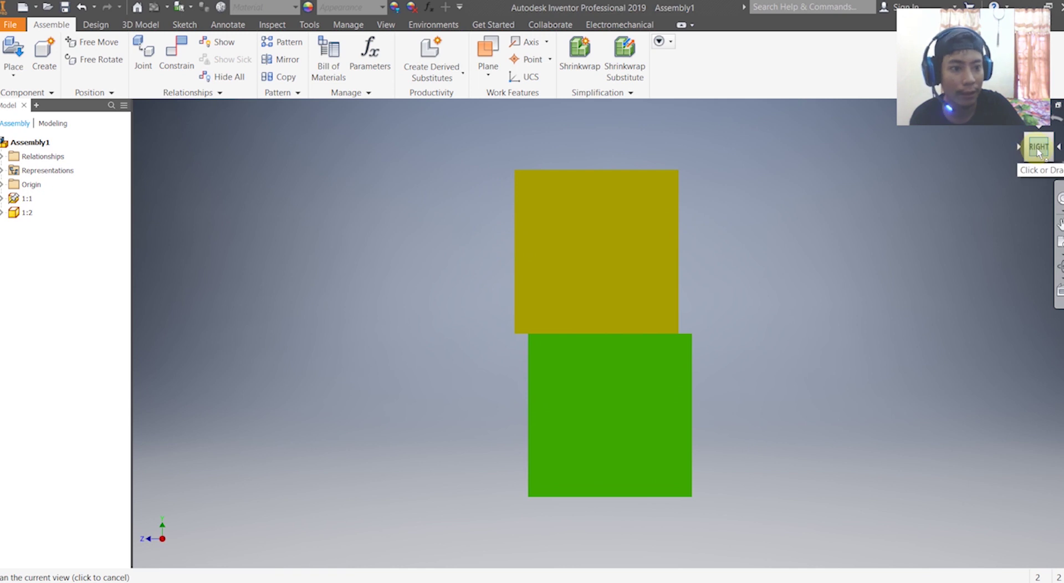
# Slide the second cube backwards along the depth direction in the right view, and check the side alignment from the front.
pyautogui.click(603, 265)
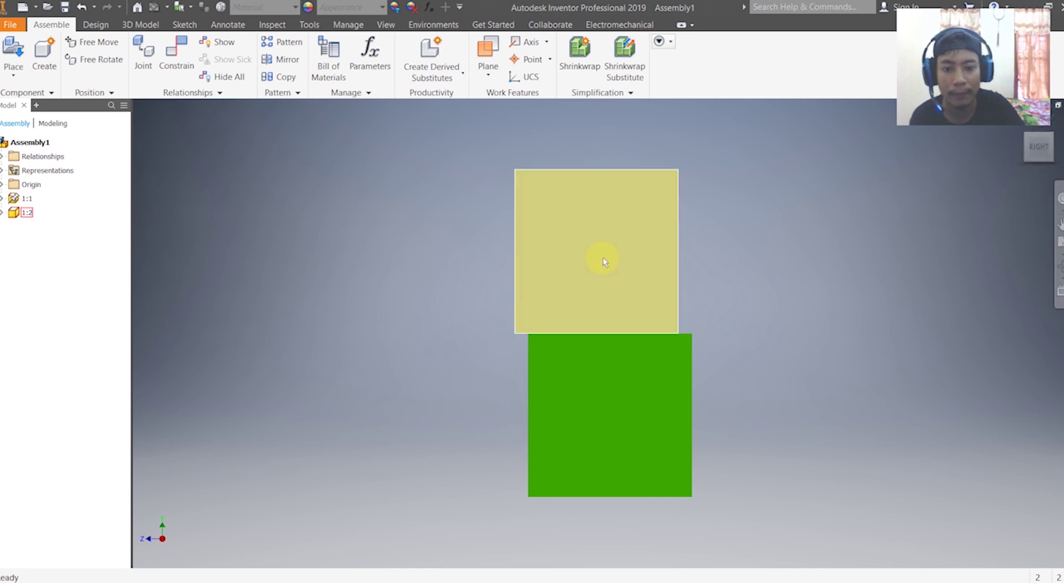
pyautogui.moveTo(598, 258); pyautogui.dragTo(775, 305)
pyautogui.click(1038, 157)
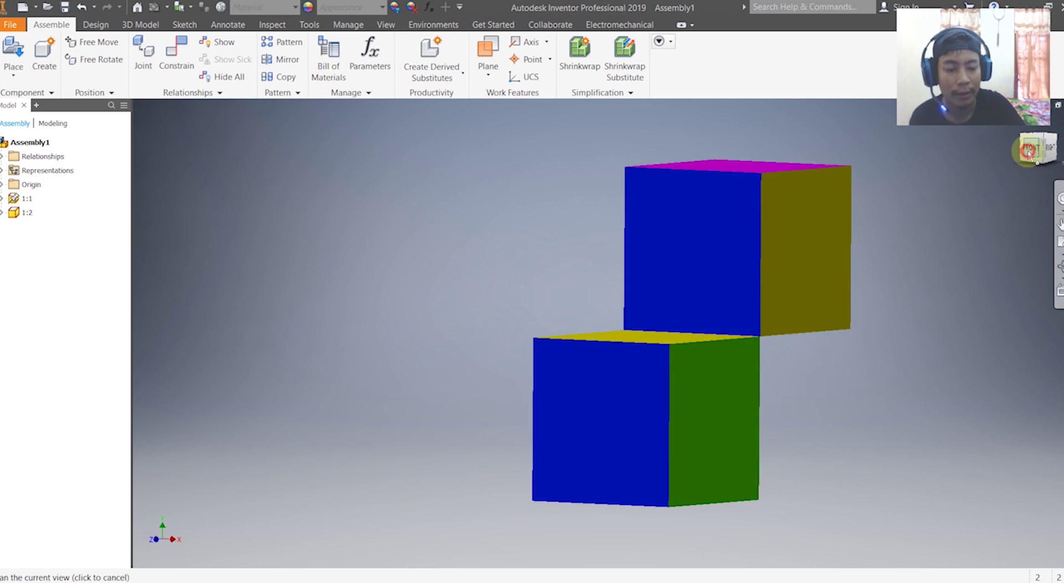
pyautogui.scroll(3, 682, 322)
pyautogui.scroll(-4, 682, 319)
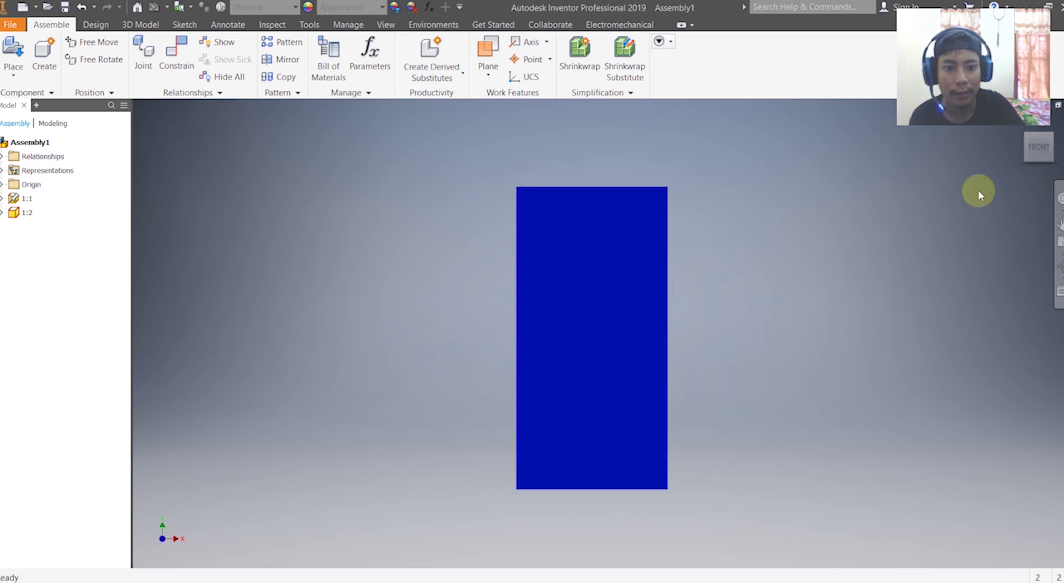
# Examine the depth offset between the blue front faces of the second cube and the grounded cube from an angled view.
pyautogui.click(1041, 148)
pyautogui.moveTo(1041, 149); pyautogui.dragTo(1022, 162)
pyautogui.click(869, 338)
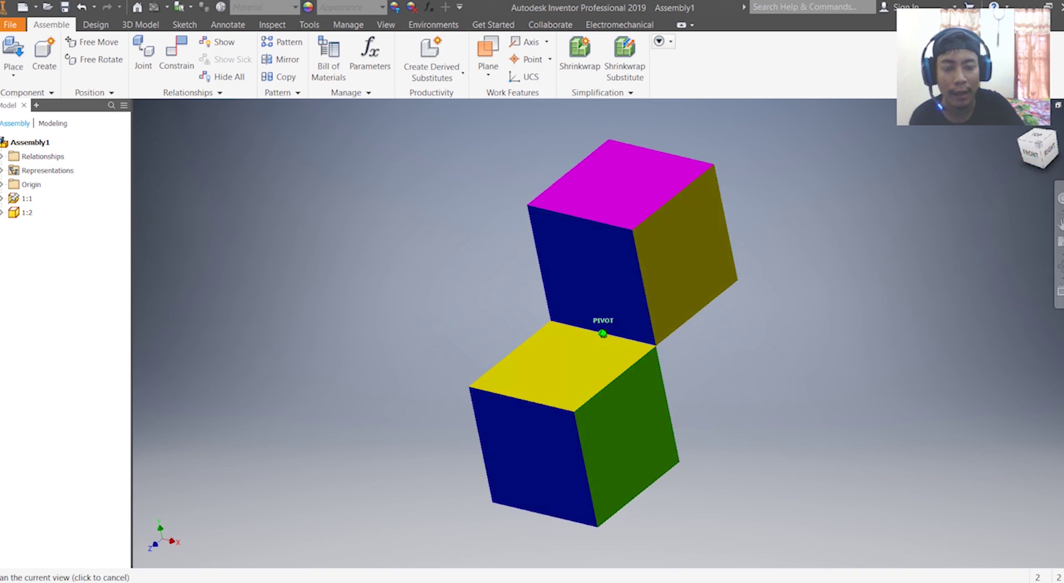
pyautogui.click(595, 291)
pyautogui.click(668, 342)
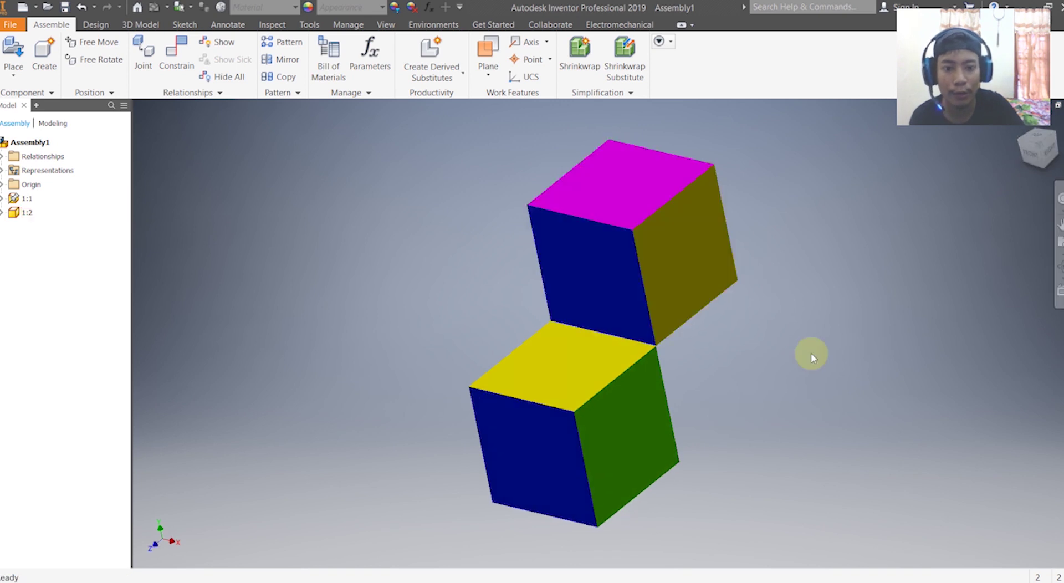
pyautogui.click(576, 281)
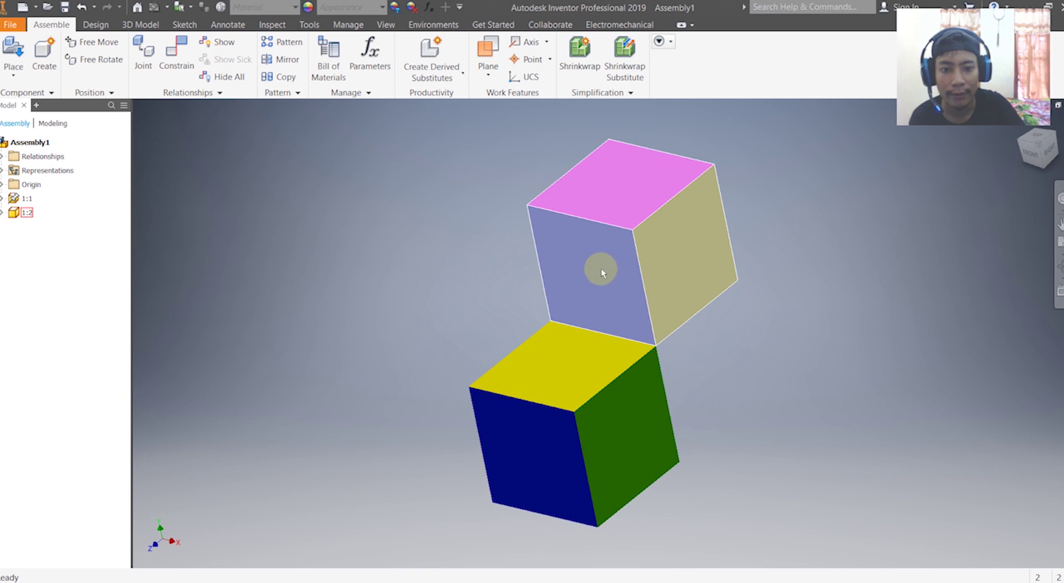
pyautogui.click(516, 459)
pyautogui.click(290, 282)
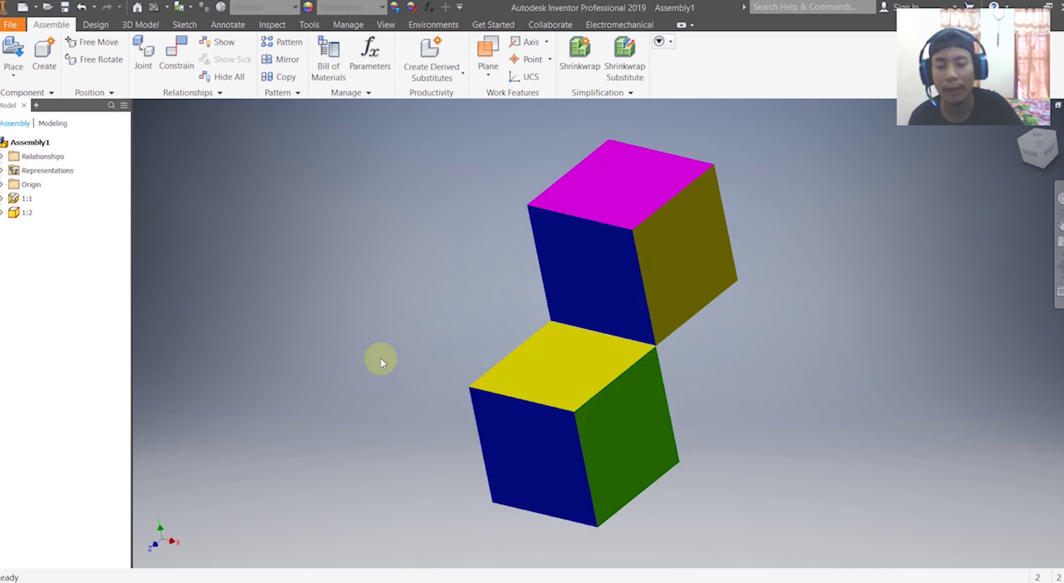
# Start a new assembly constraint of the Mate type with the Flush solution.
pyautogui.click(176, 53)
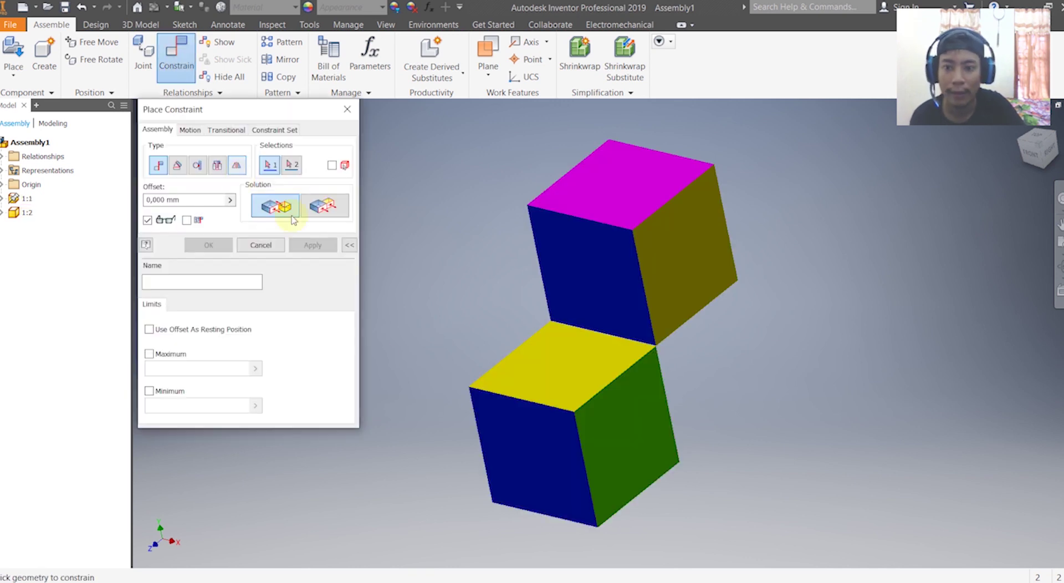
pyautogui.click(328, 217)
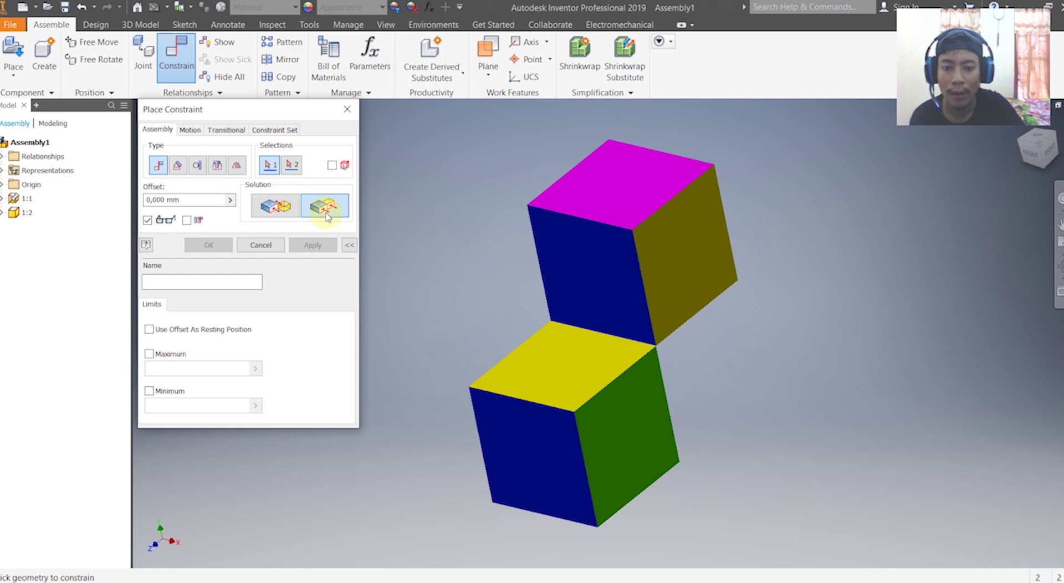